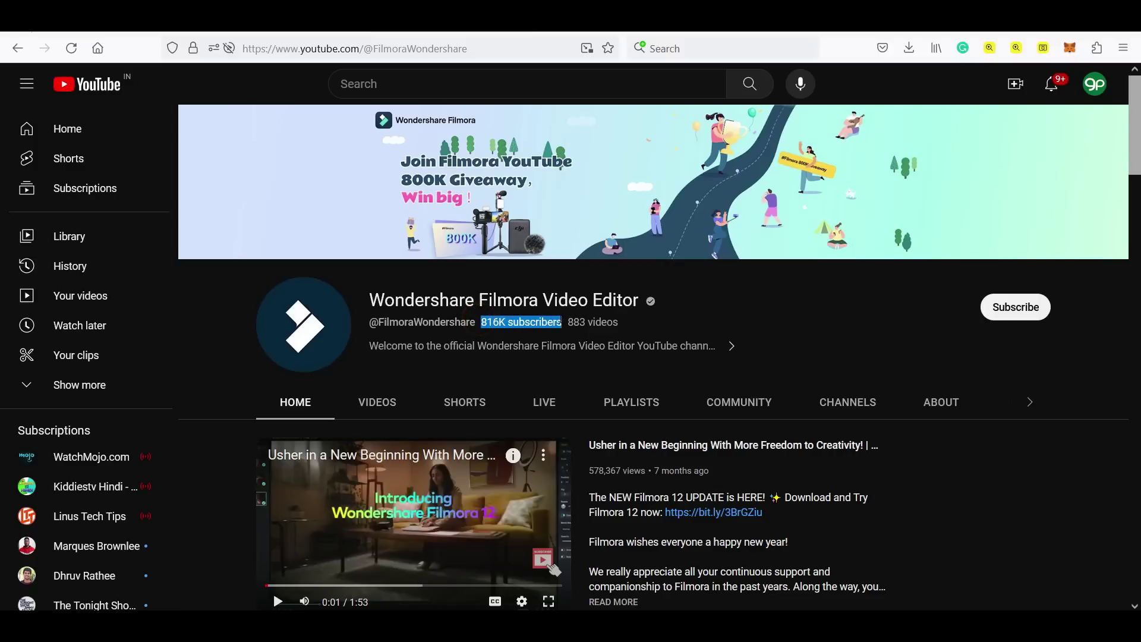
# Scroll the Filmora channel and like the 800K Subscribers giveaway video, bringing it to 413 likes.
pyautogui.scroll(-5, 1066, 484)
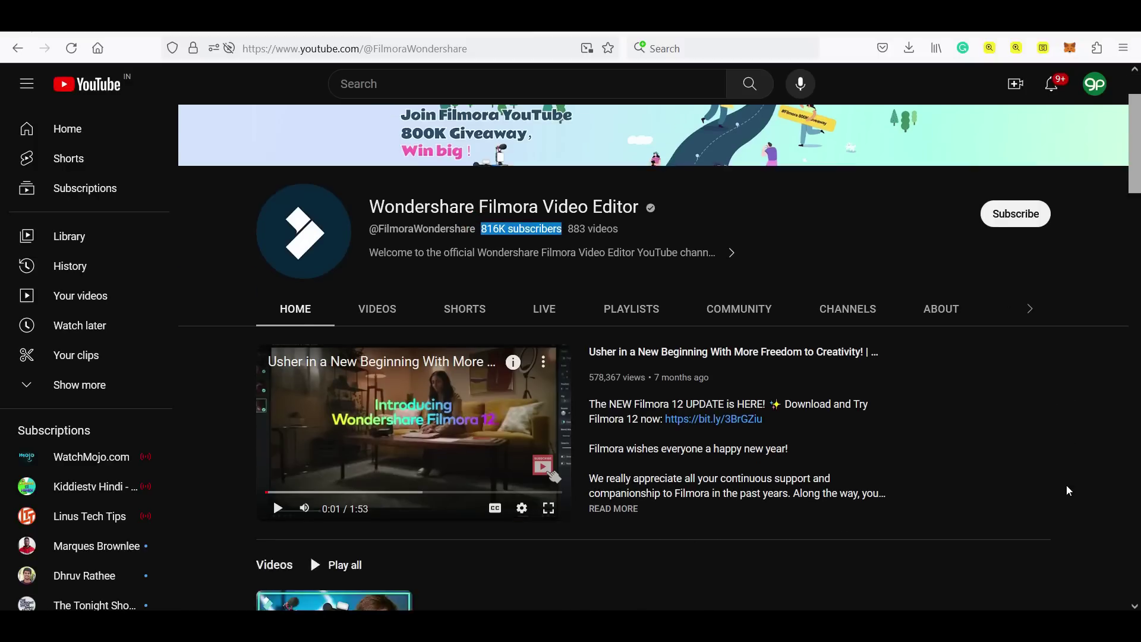
pyautogui.scroll(-10, 1066, 486)
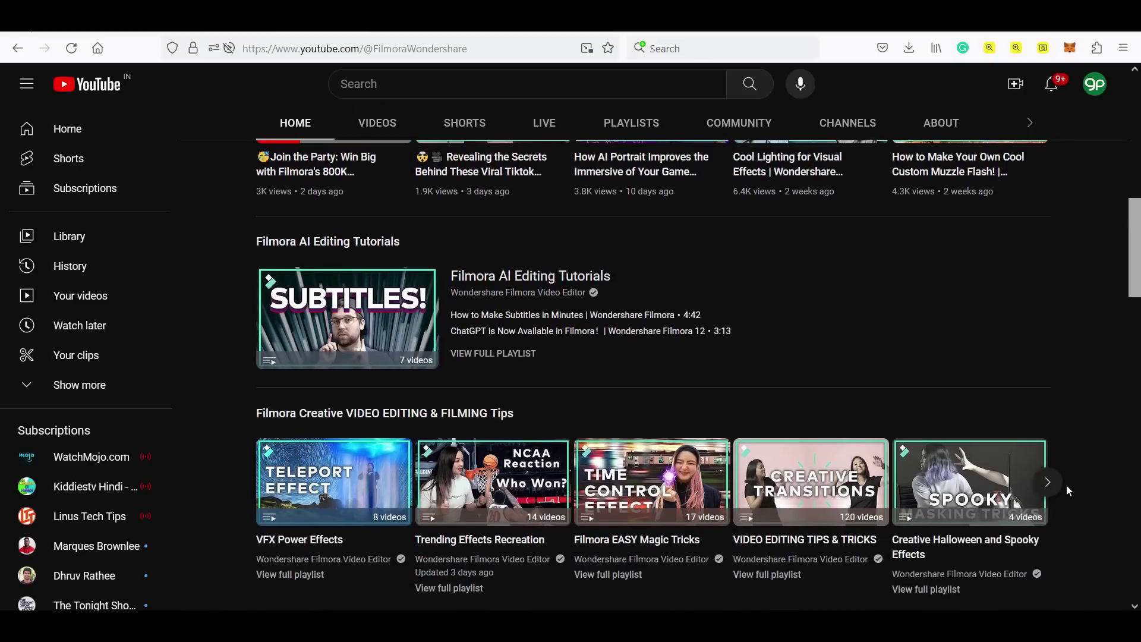
pyautogui.scroll(-8, 1066, 483)
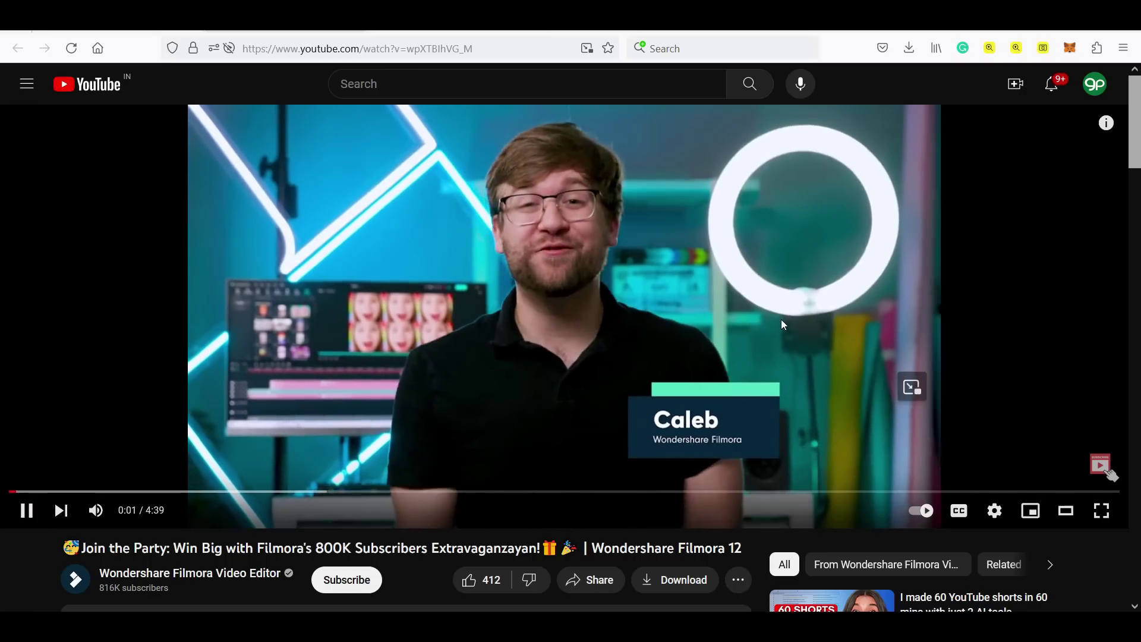
pyautogui.scroll(-4, 782, 324)
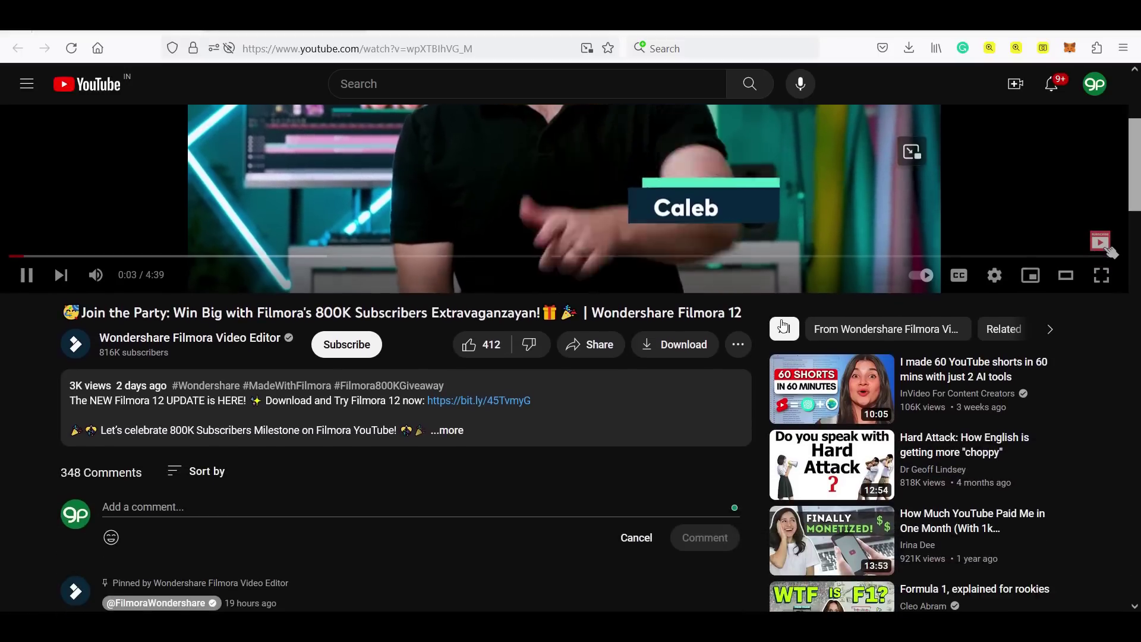
pyautogui.click(468, 347)
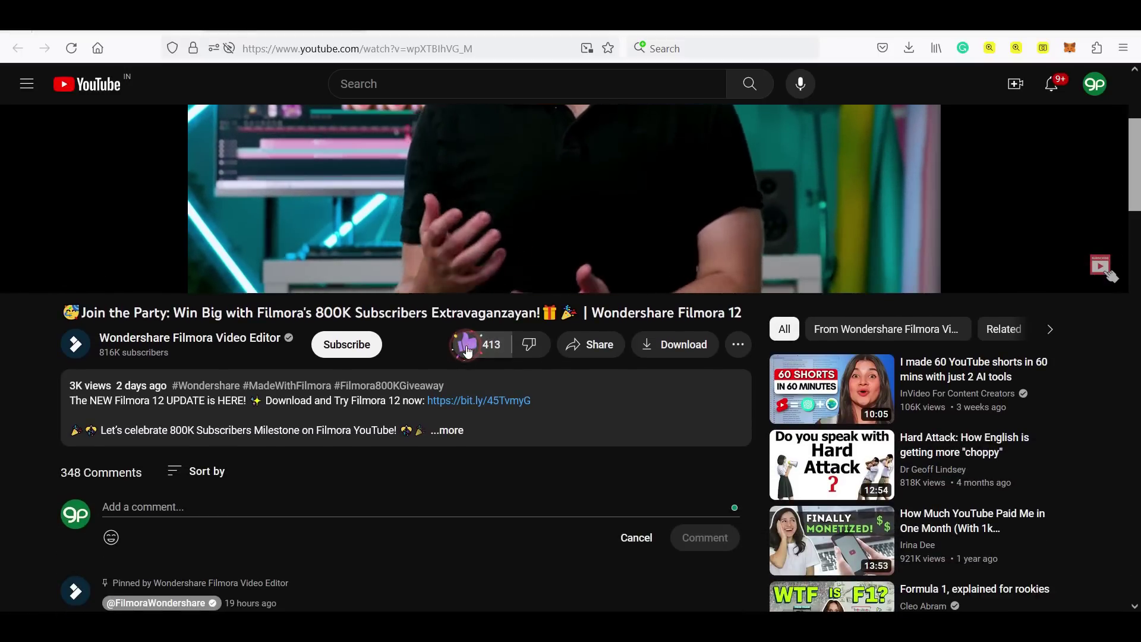
# Comment 'I started using Filmora over a year ago and never been happier with a video editor!' on the video.
pyautogui.click(582, 346)
pyautogui.press('Escape')
pyautogui.scroll(1, 416, 416)
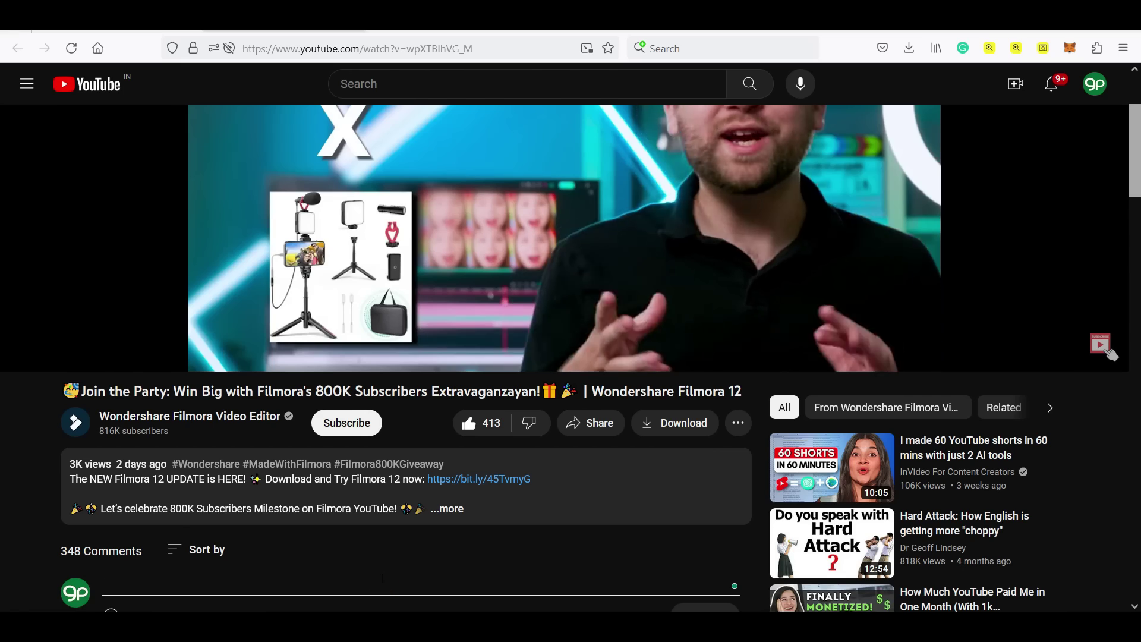
pyautogui.click(383, 582)
pyautogui.write('I started using Filmora over a y')
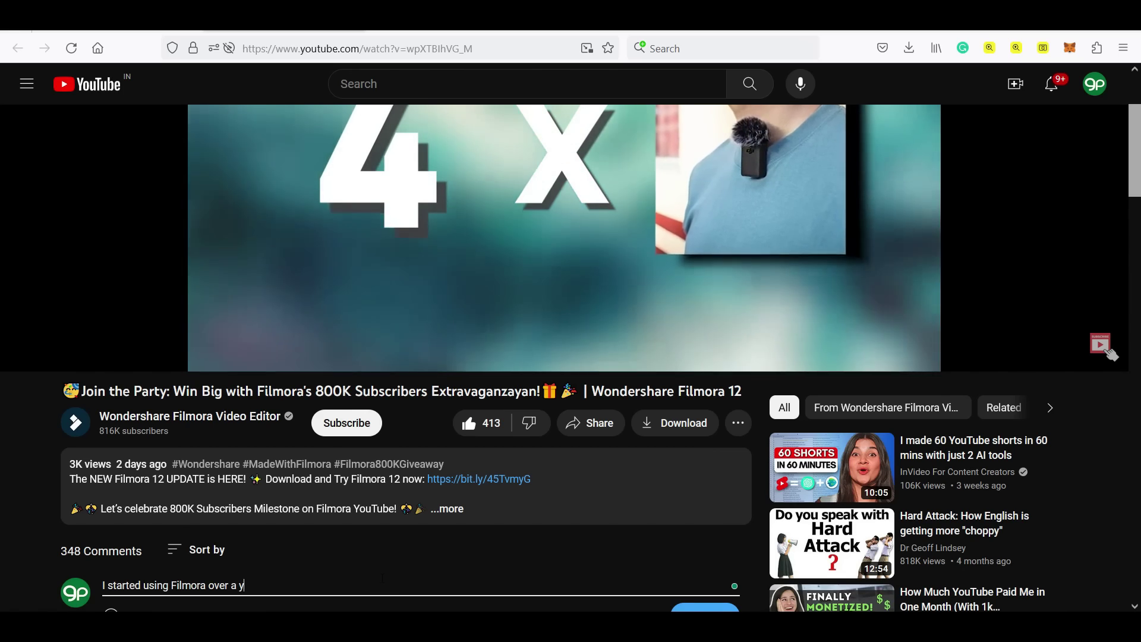
pyautogui.write('ear ago and never been happier with a vi')
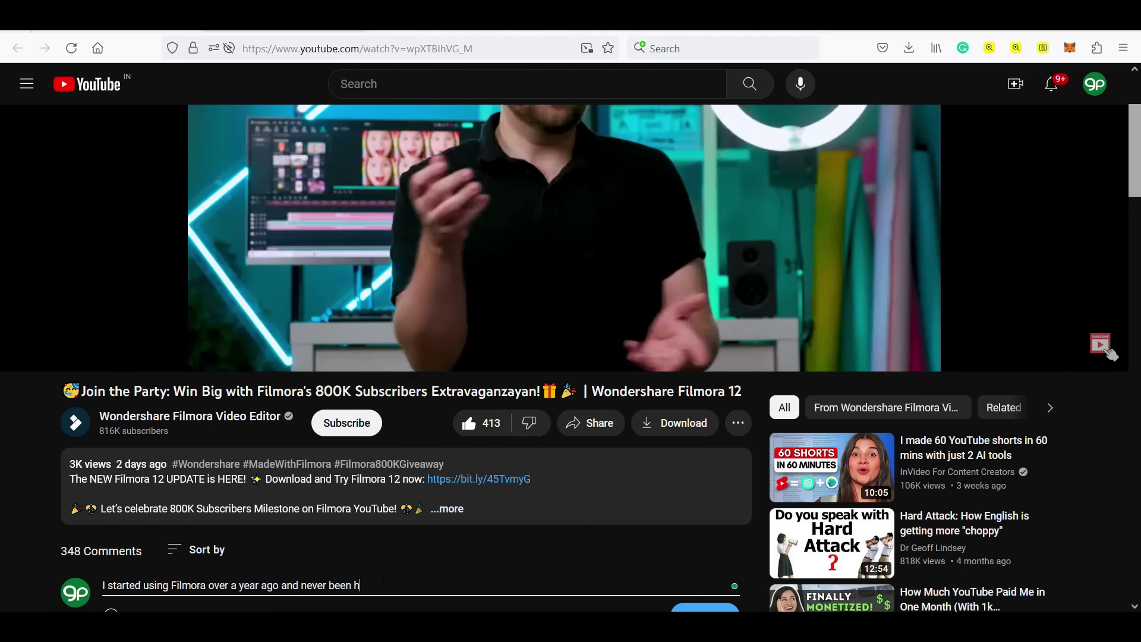
pyautogui.write('deo editor! @')
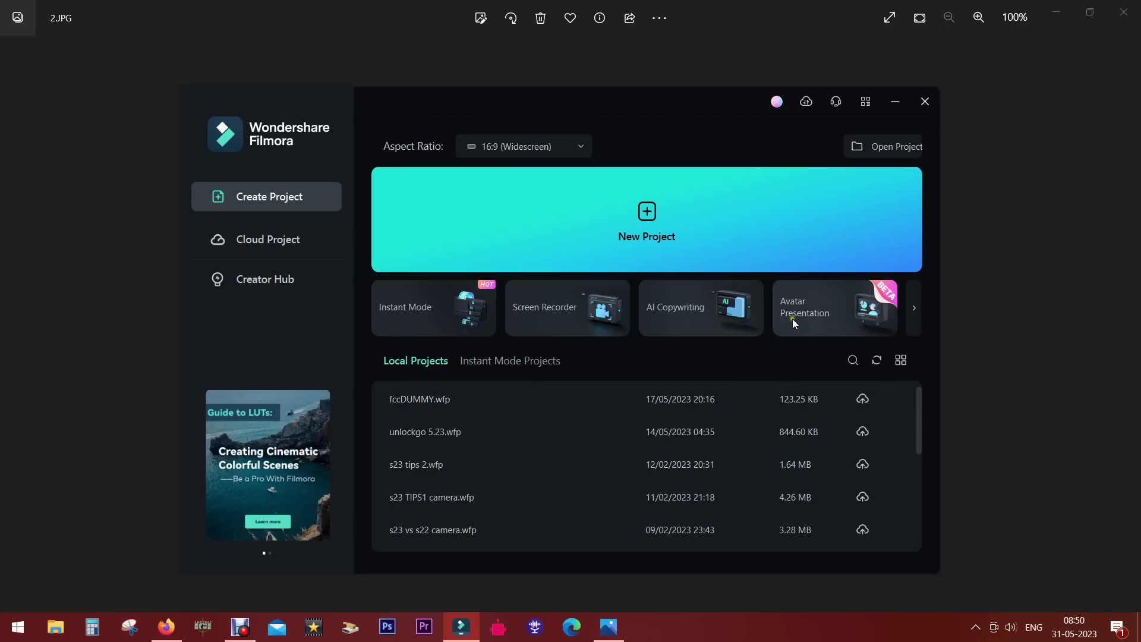
# Launch Avatar Presentation from the Filmora start screen to reach its webcam calibration screen.
pyautogui.click(838, 309)
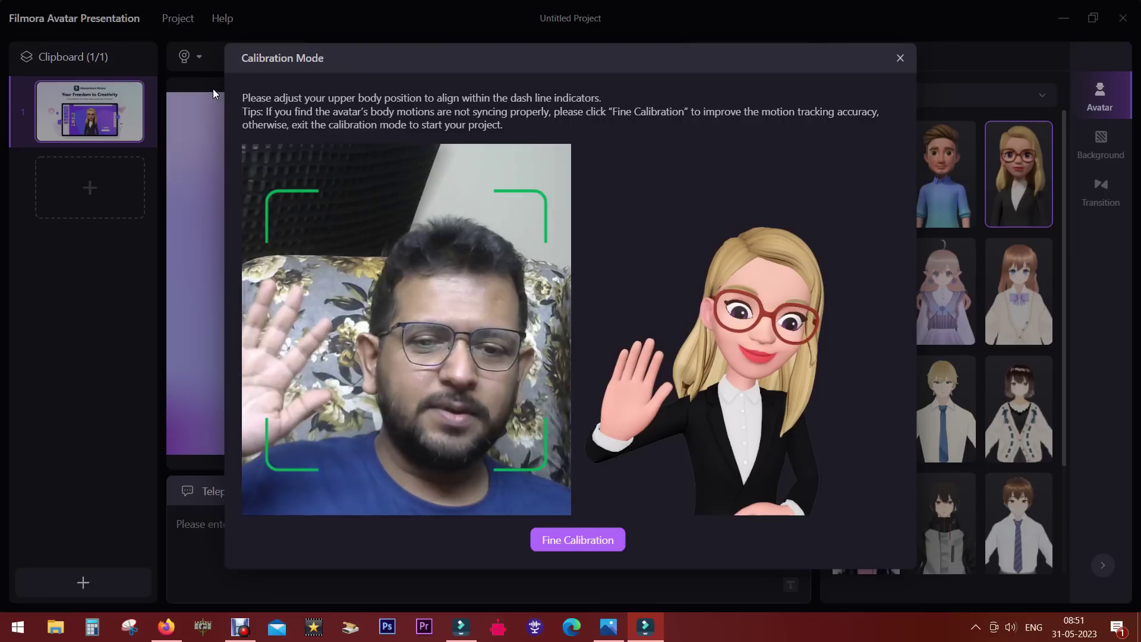
# Run Fine Calibration on the Avatar Presentation body tracking.
pyautogui.click(565, 545)
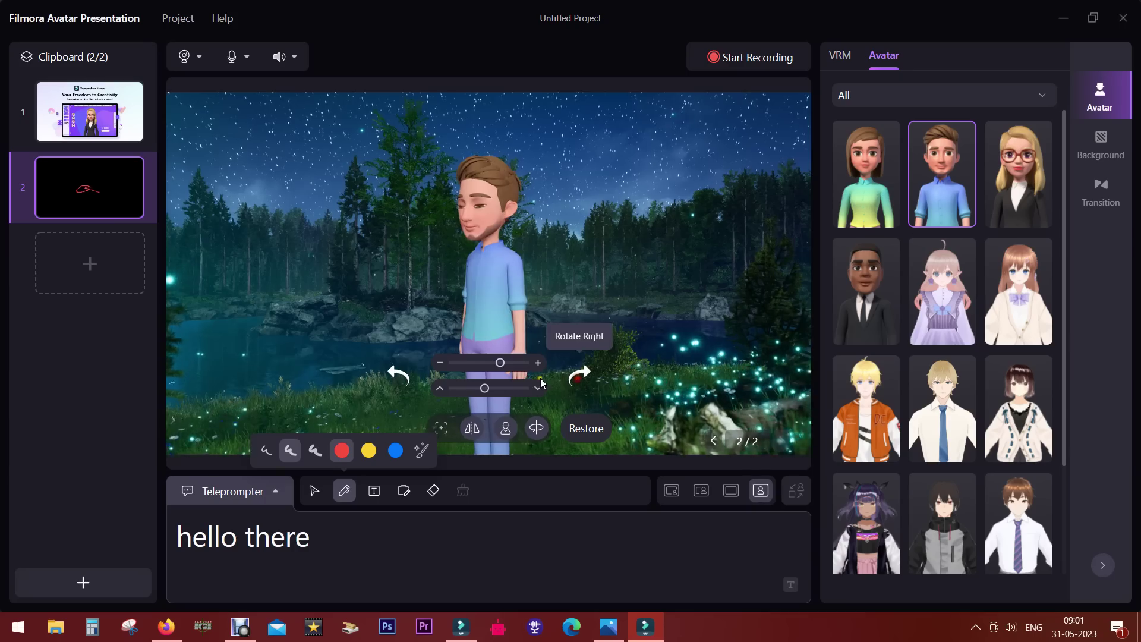
# Rotate the avatar to face forward, then put the 4K dancer clip on video track 2.
pyautogui.click(397, 378)
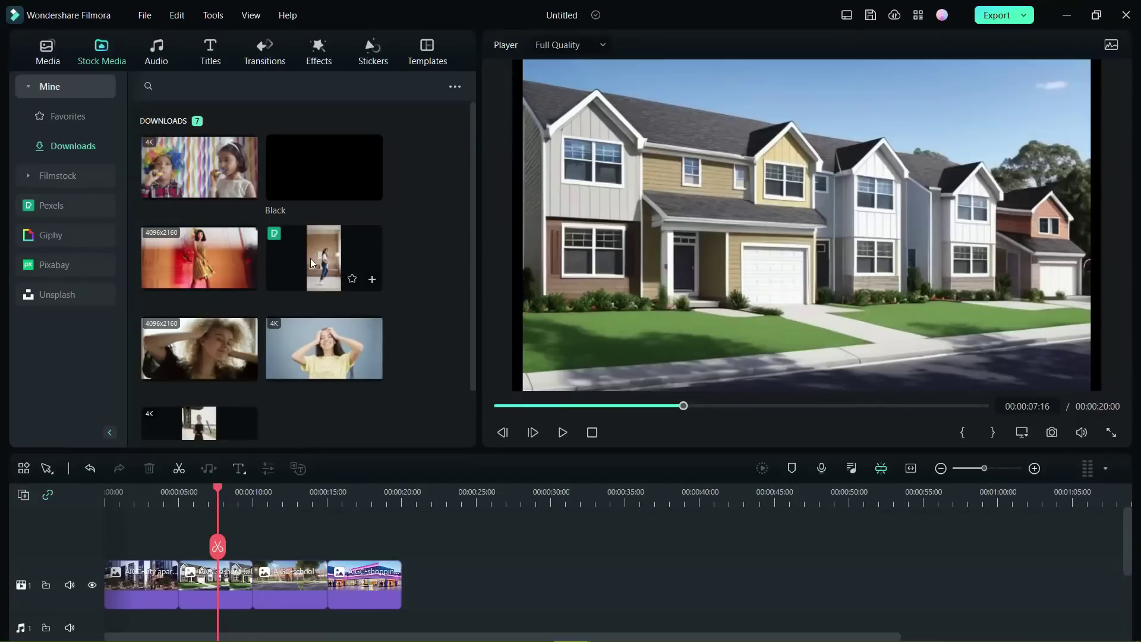
pyautogui.moveTo(607, 279); pyautogui.dragTo(531, 479)
pyautogui.moveTo(192, 550); pyautogui.dragTo(187, 540)
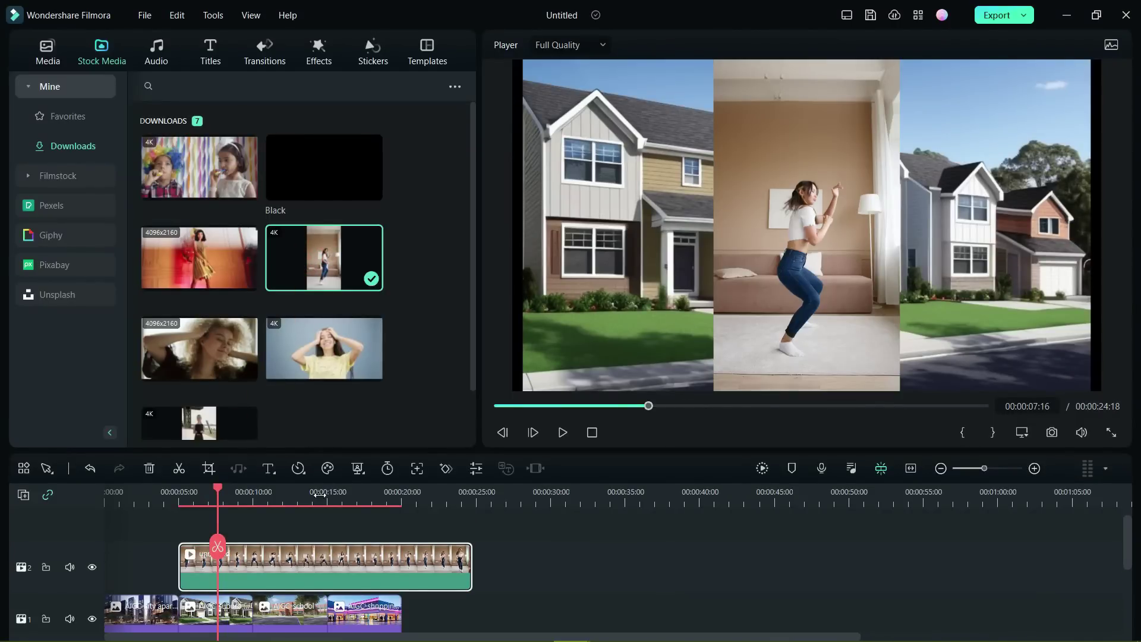
pyautogui.click(180, 492)
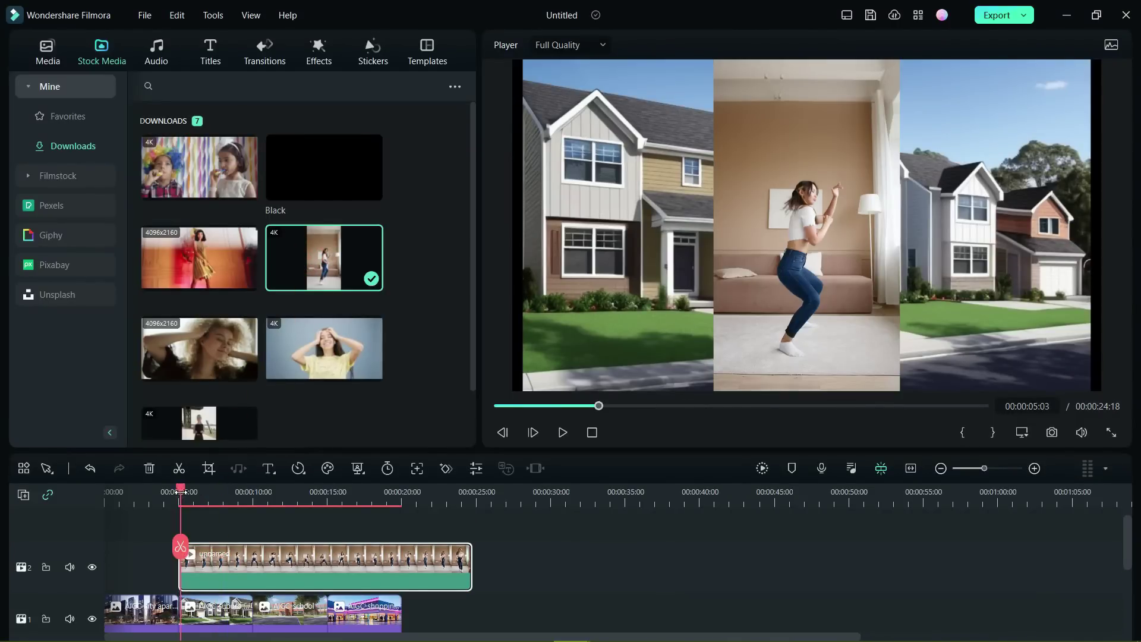
pyautogui.click(562, 432)
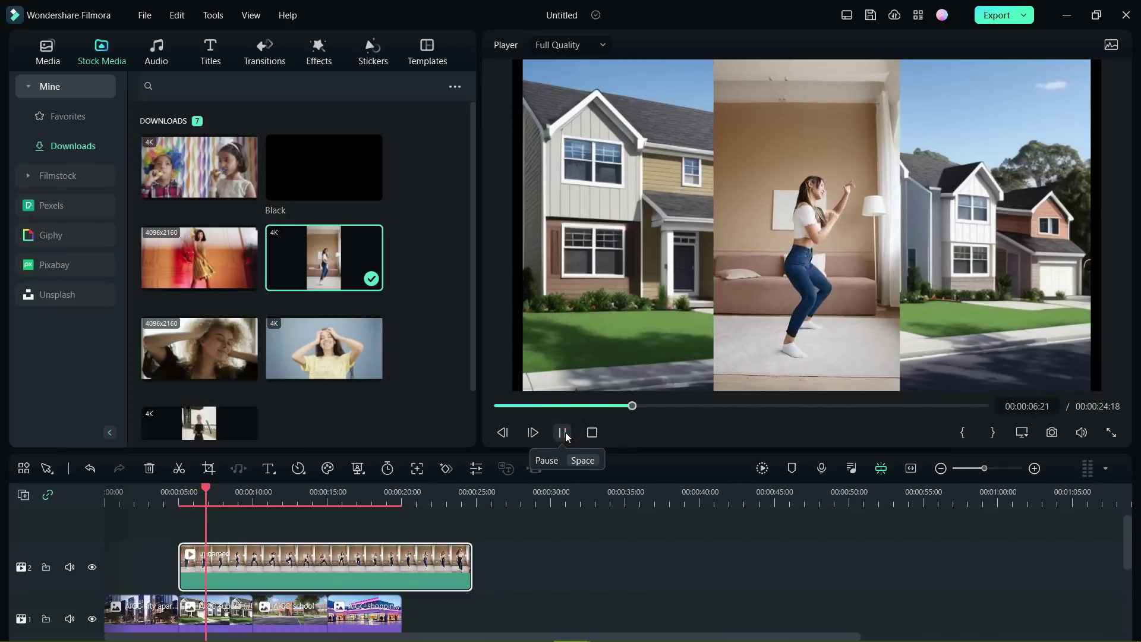
pyautogui.click(563, 433)
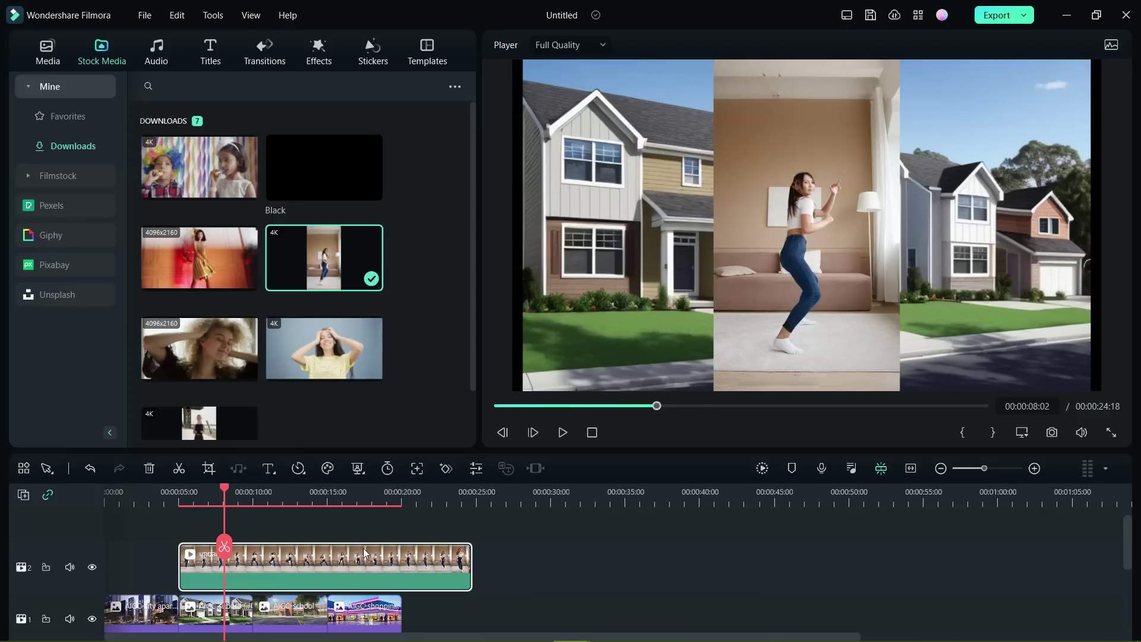
# Enable AI Portrait in the dancer clip's AI Tools to remove her room background.
pyautogui.doubleClick(291, 558)
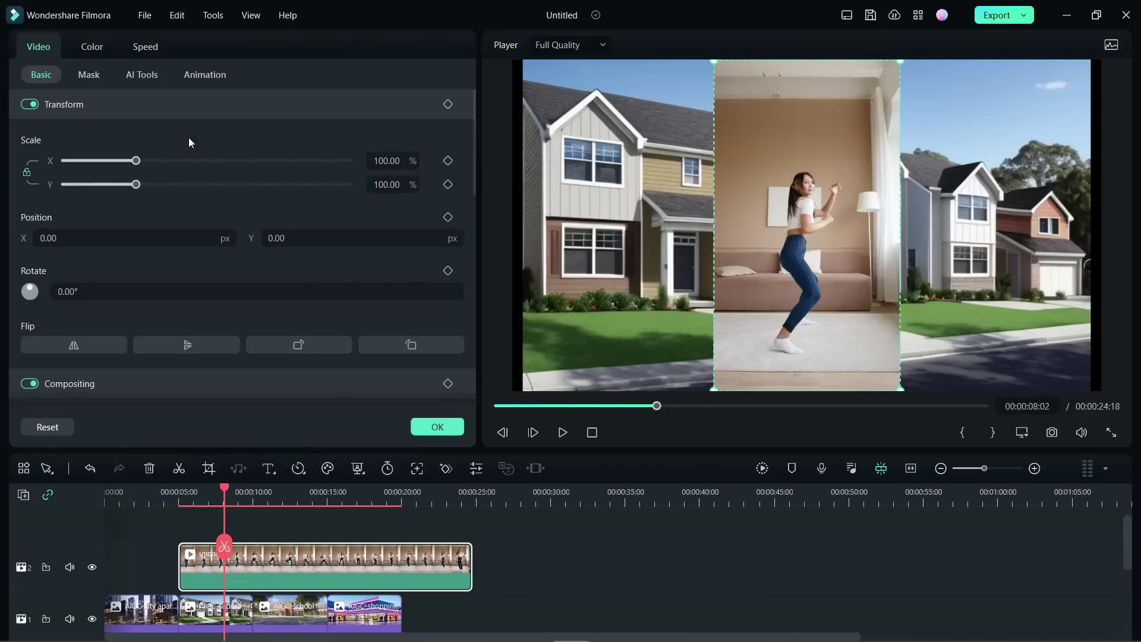
pyautogui.click(142, 75)
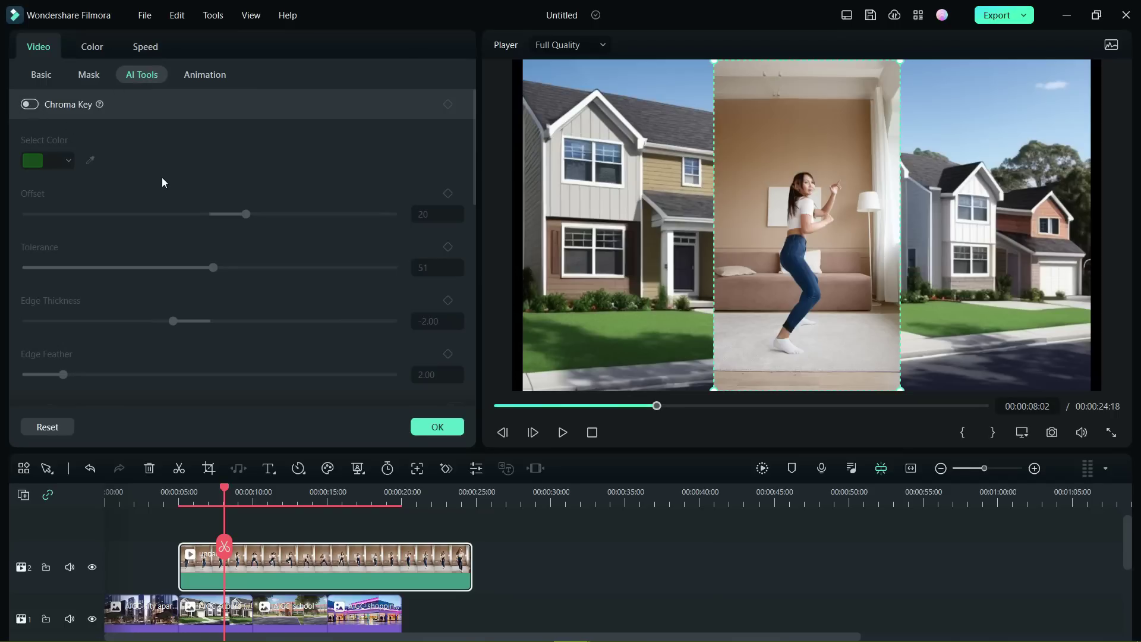
pyautogui.scroll(-5, 162, 177)
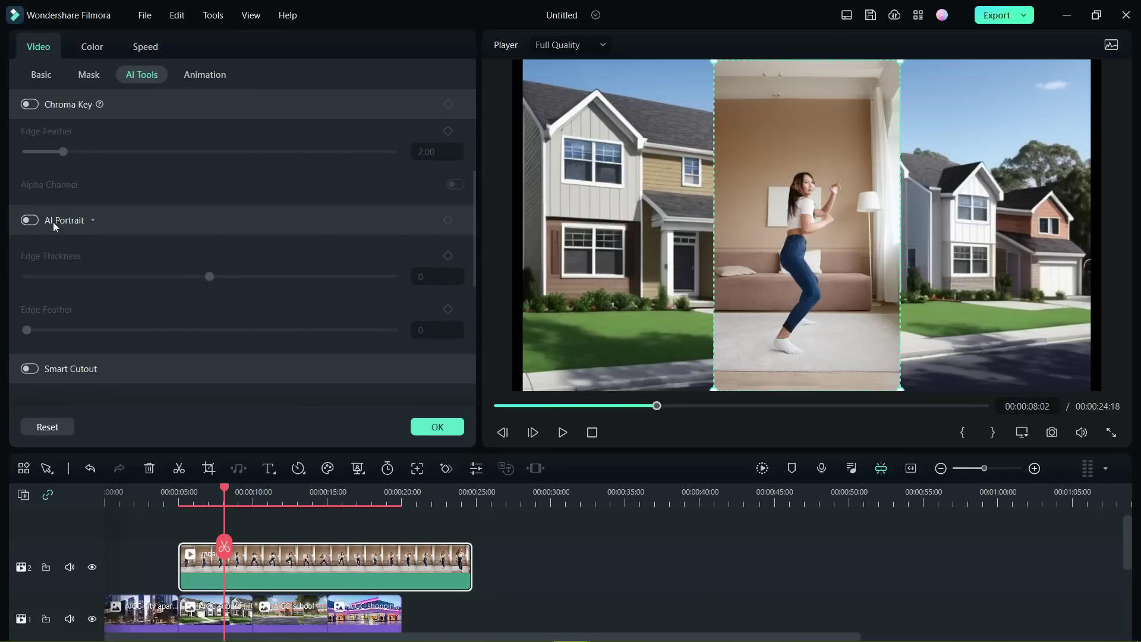
pyautogui.click(29, 221)
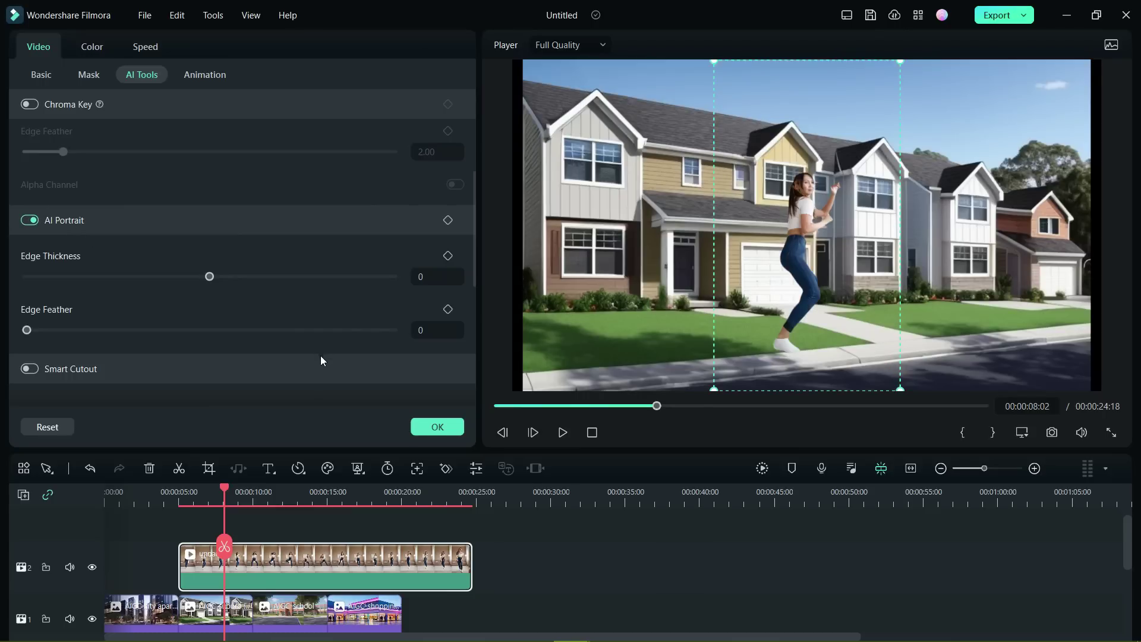
# Preview the composite, then scale the dancer clip to about 74% and position her over the houses.
pyautogui.scroll(-1, 278, 381)
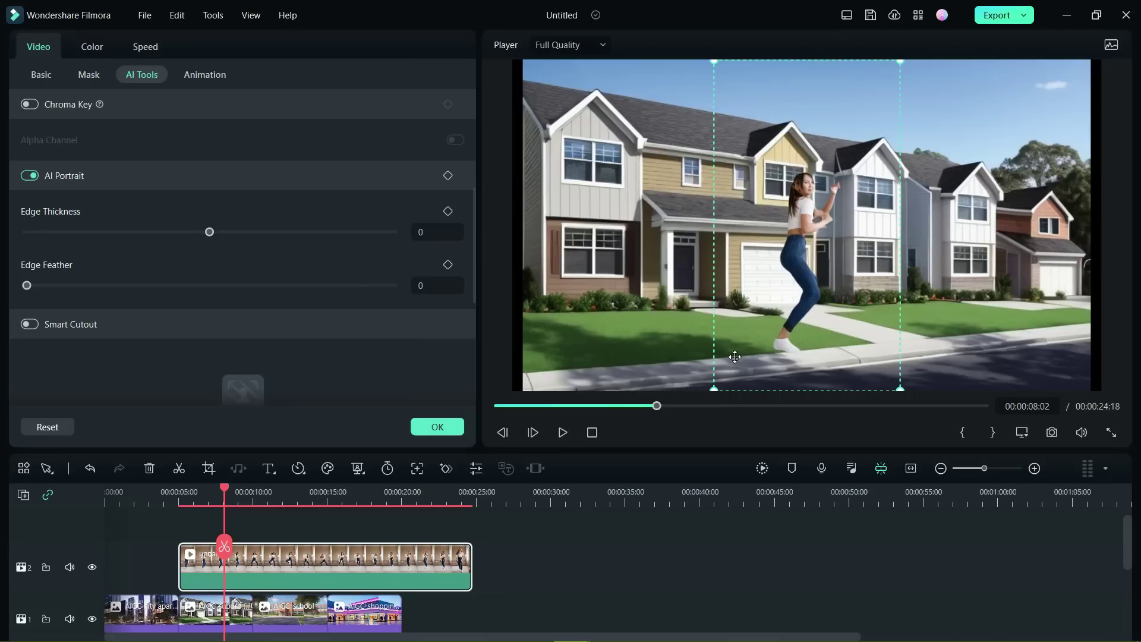
pyautogui.click(563, 432)
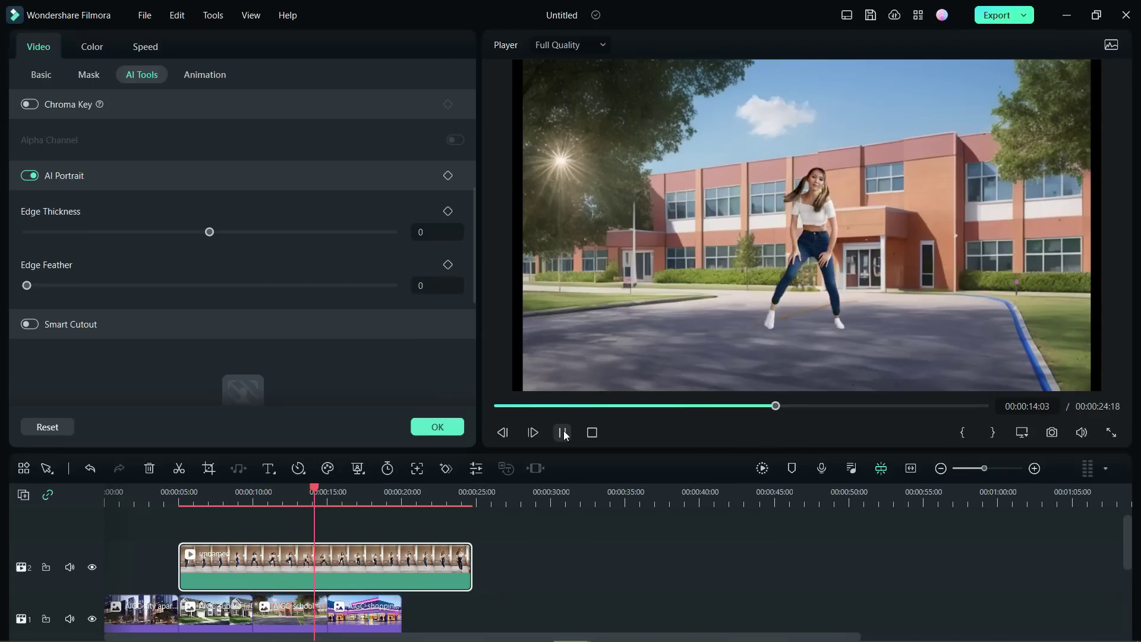
pyautogui.click(563, 434)
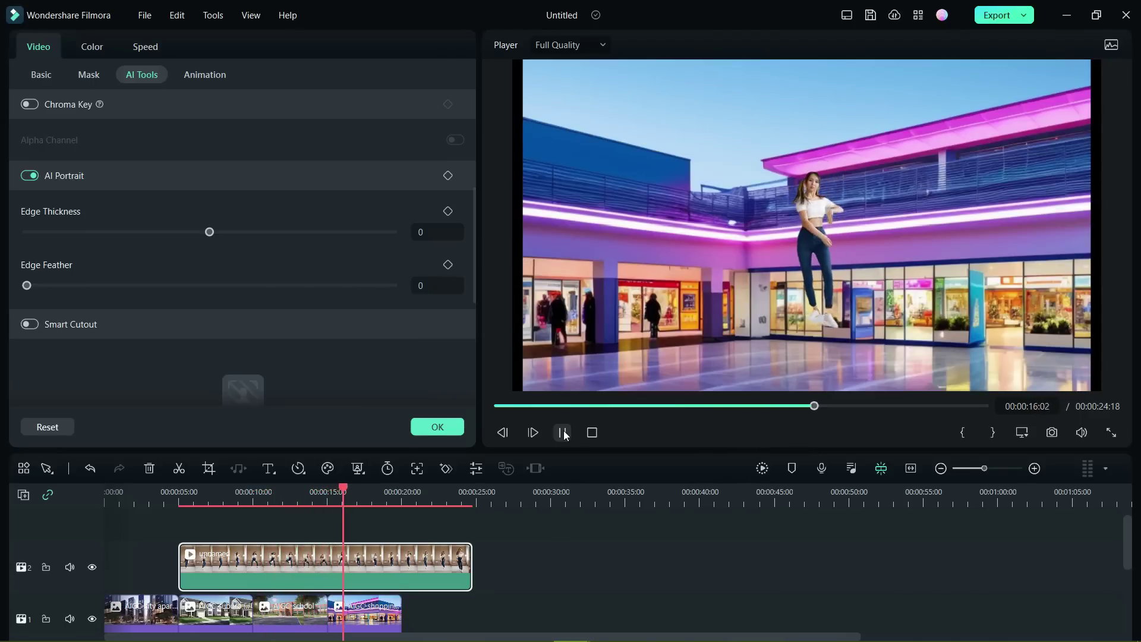
pyautogui.moveTo(887, 383); pyautogui.dragTo(791, 279)
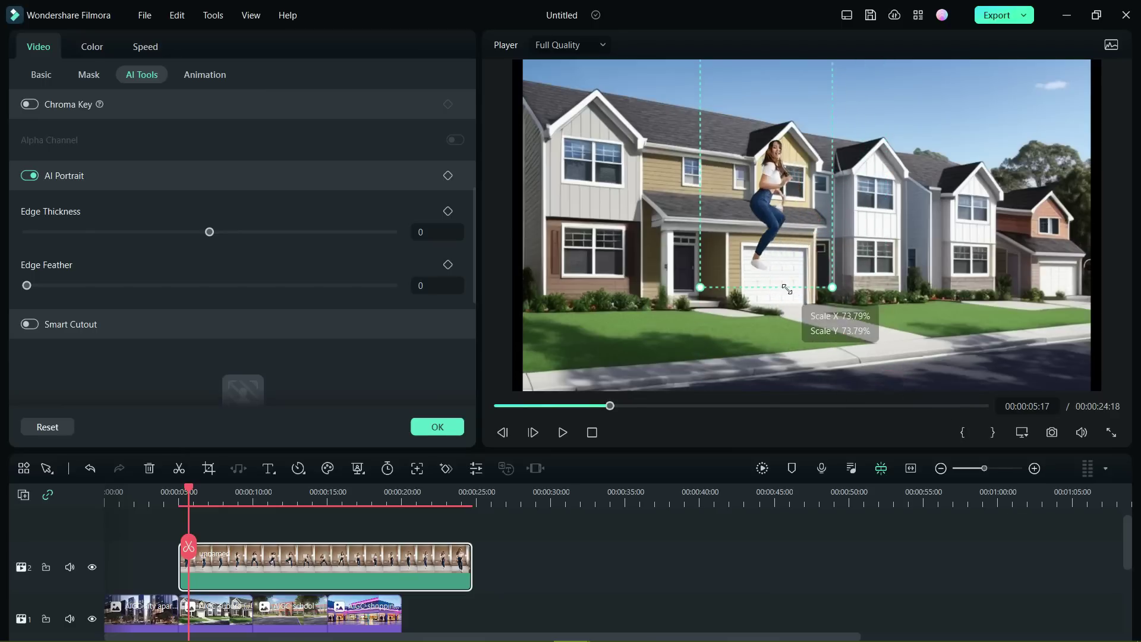
pyautogui.moveTo(762, 178); pyautogui.dragTo(795, 379)
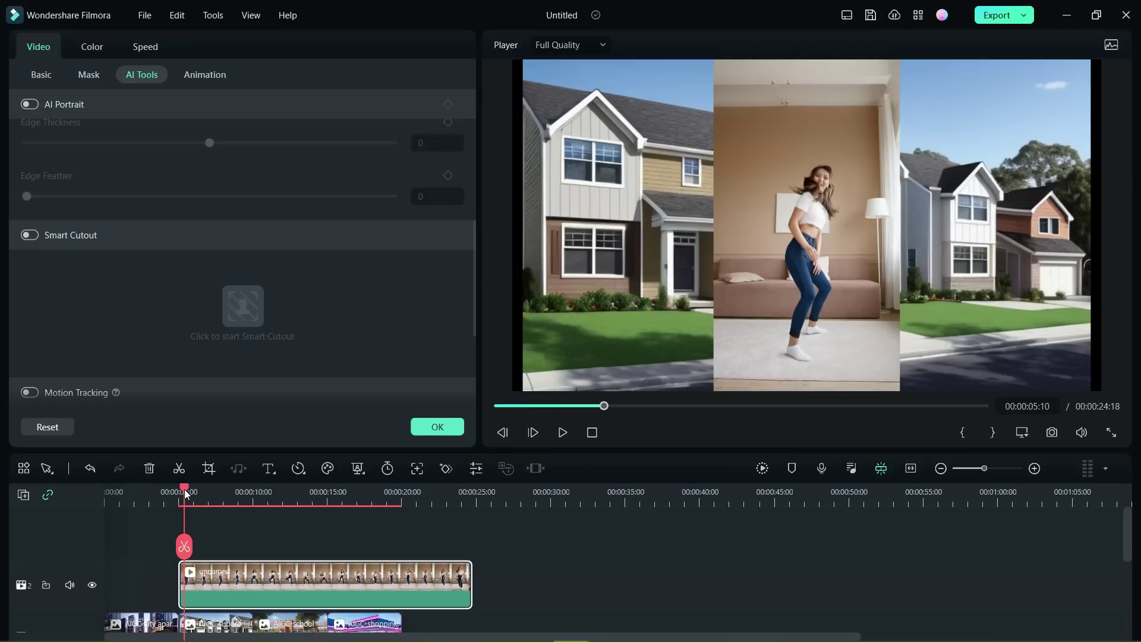
# Switch on Smart Cutout for the dancer clip and open its cutout editor.
pyautogui.moveTo(182, 487); pyautogui.dragTo(181, 486)
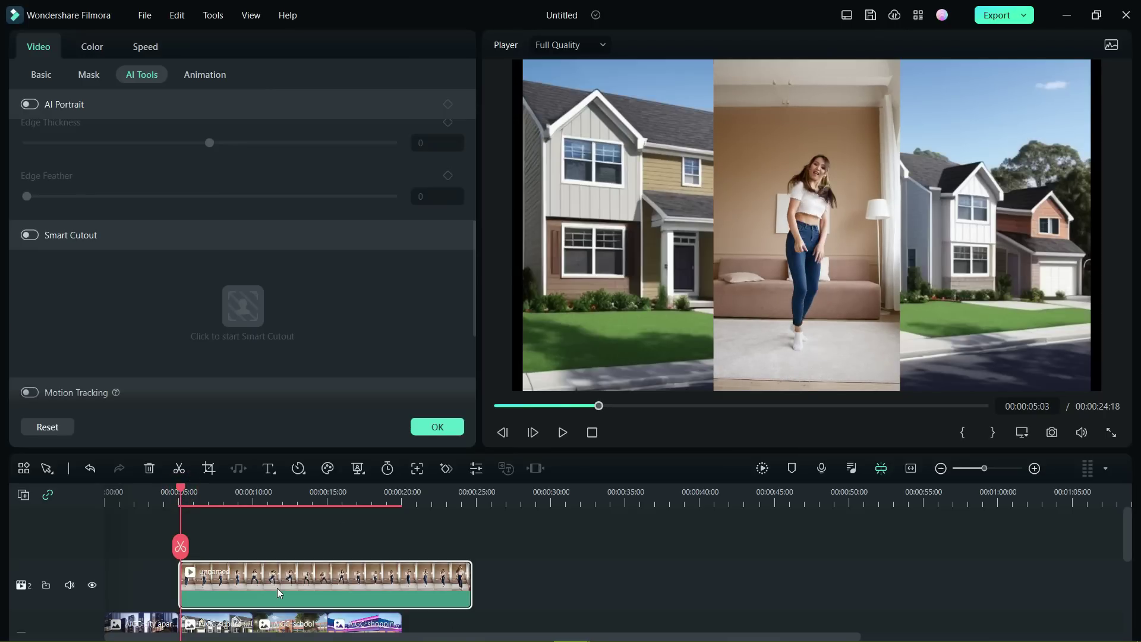
pyautogui.click(29, 235)
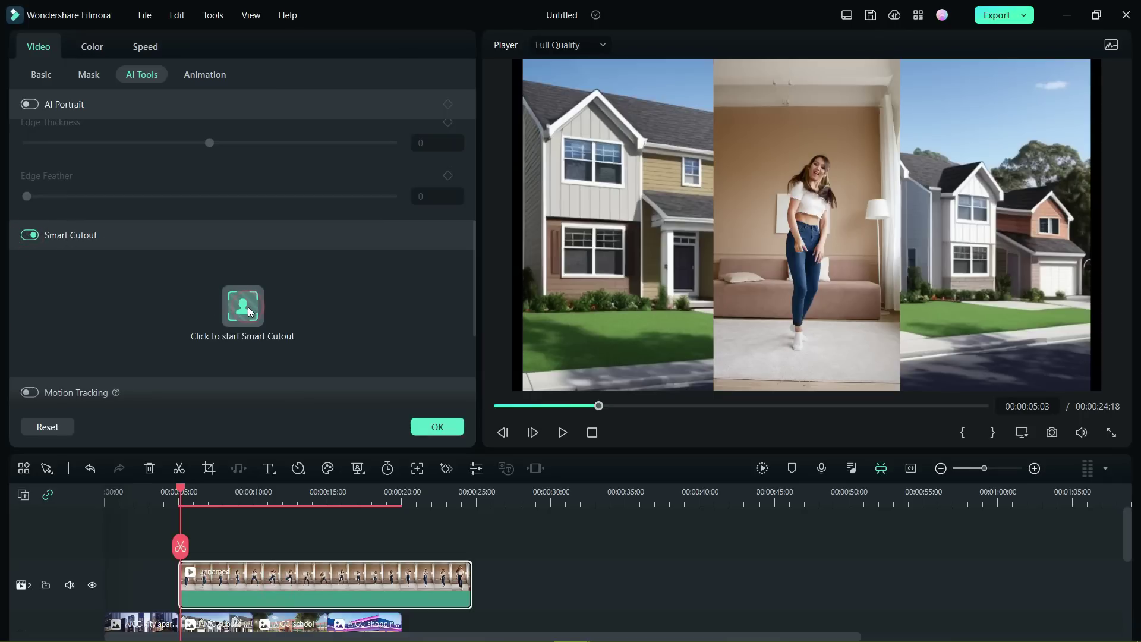
pyautogui.click(247, 307)
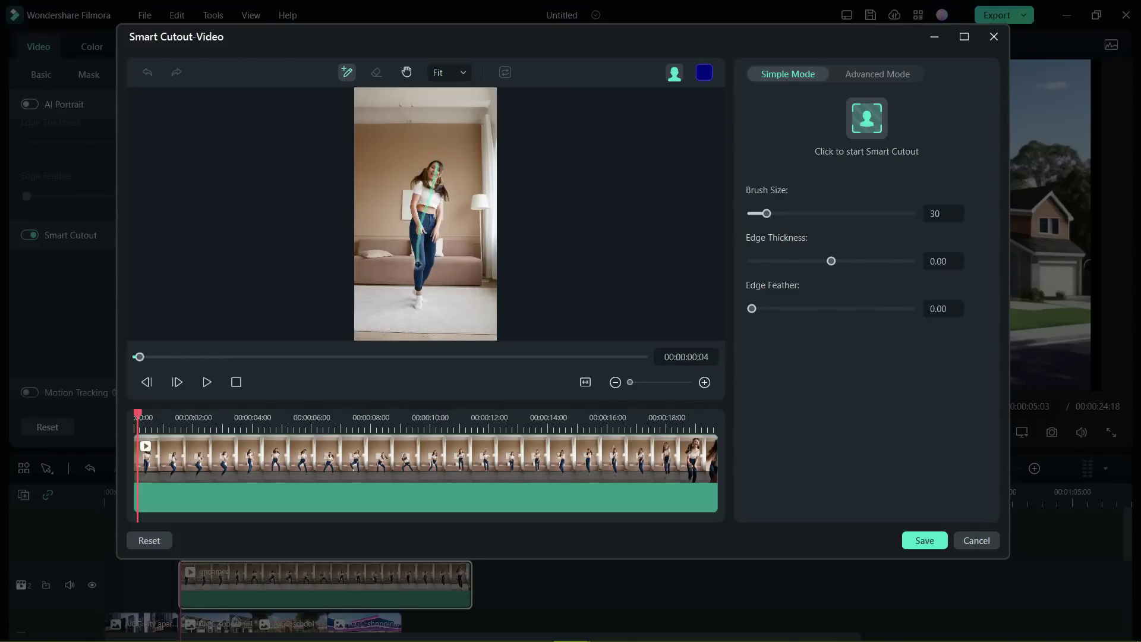
# Brush over the dancer, then zoom the preview to 50% and pan down to her feet.
pyautogui.moveTo(418, 305); pyautogui.dragTo(419, 306)
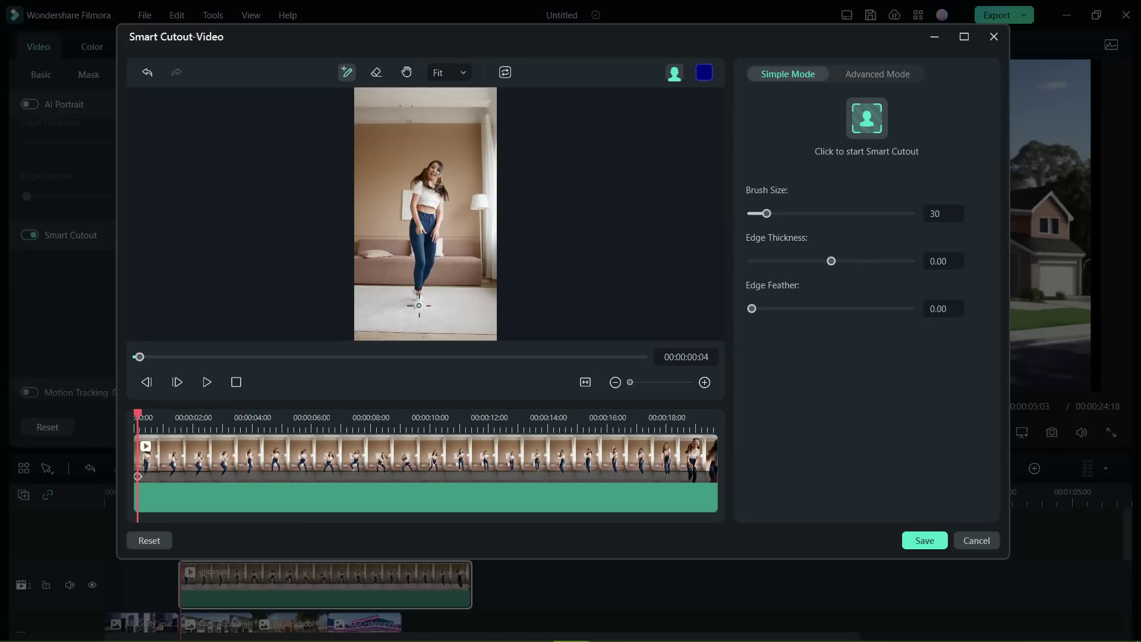
pyautogui.click(448, 76)
pyautogui.click(448, 142)
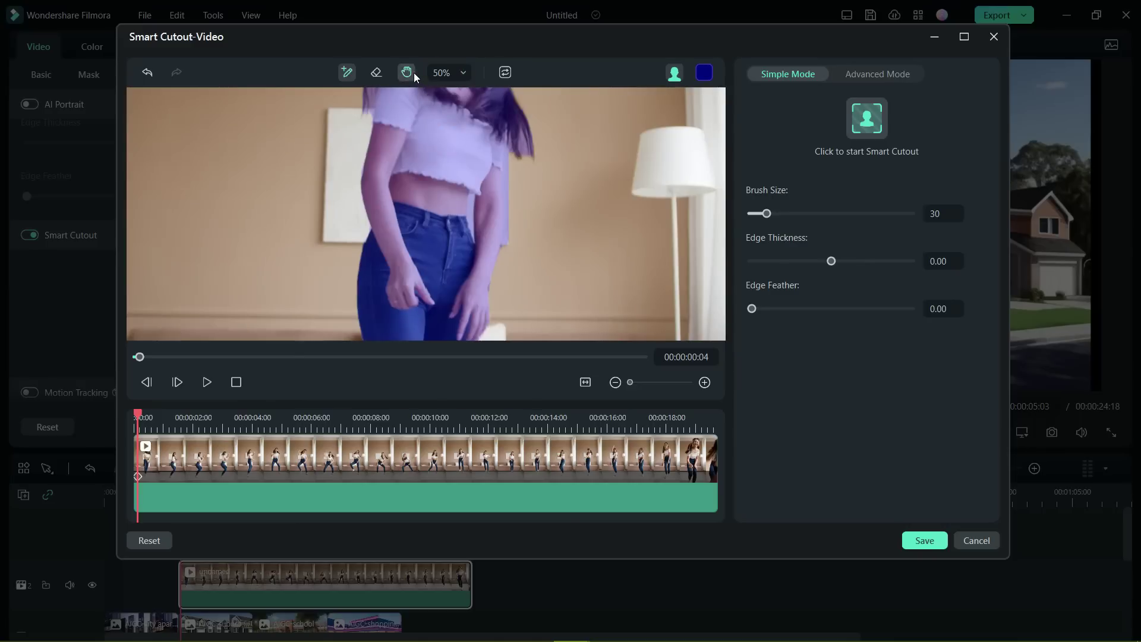
pyautogui.moveTo(475, 188)
pyautogui.mouseDown()
pyautogui.moveTo(458, 299)
pyautogui.moveTo(466, 179)
pyautogui.mouseUp()
pyautogui.moveTo(483, 265); pyautogui.dragTo(488, 158)
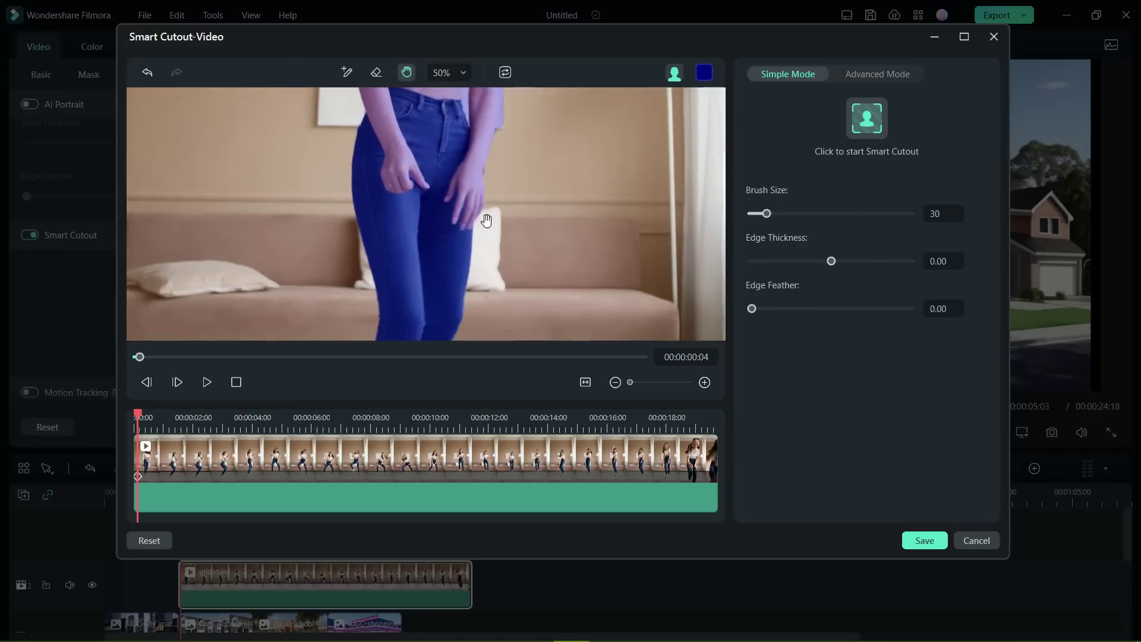
pyautogui.moveTo(486, 295); pyautogui.dragTo(487, 193)
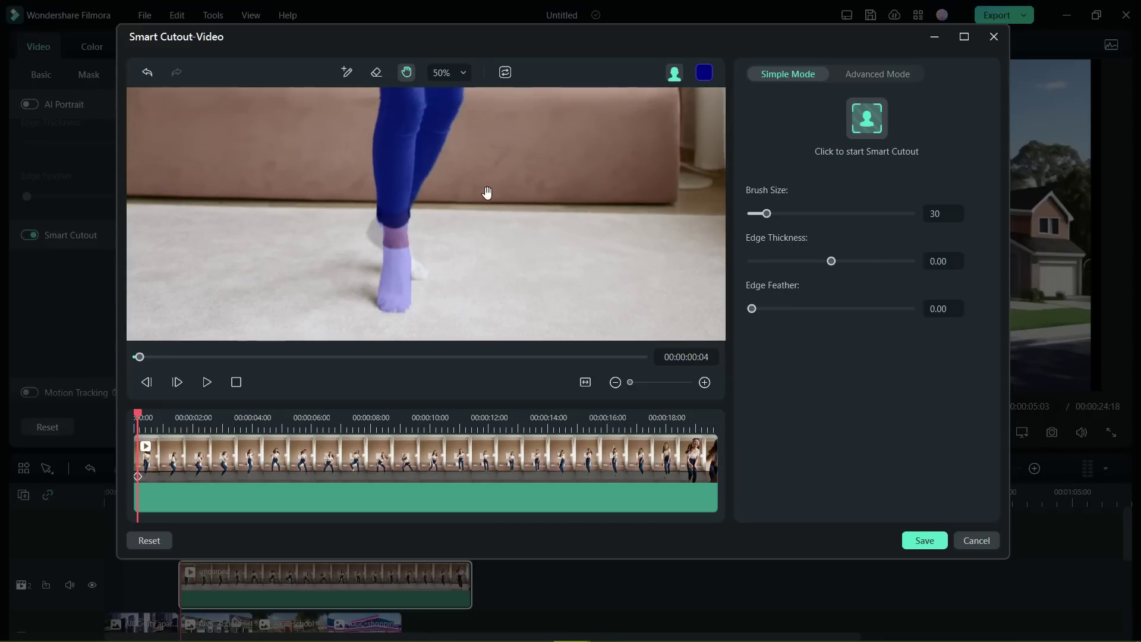
# Brush the dancer's feet, fit the frame back, and track the cutout through the clip.
pyautogui.click(348, 77)
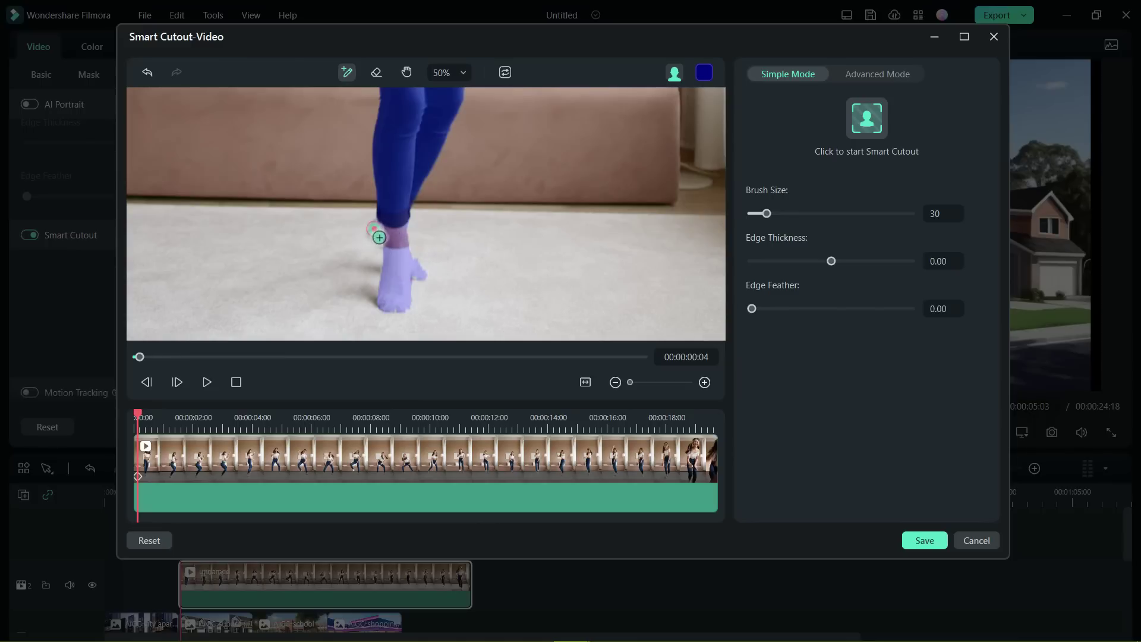
pyautogui.hotkey('shift', 'z')
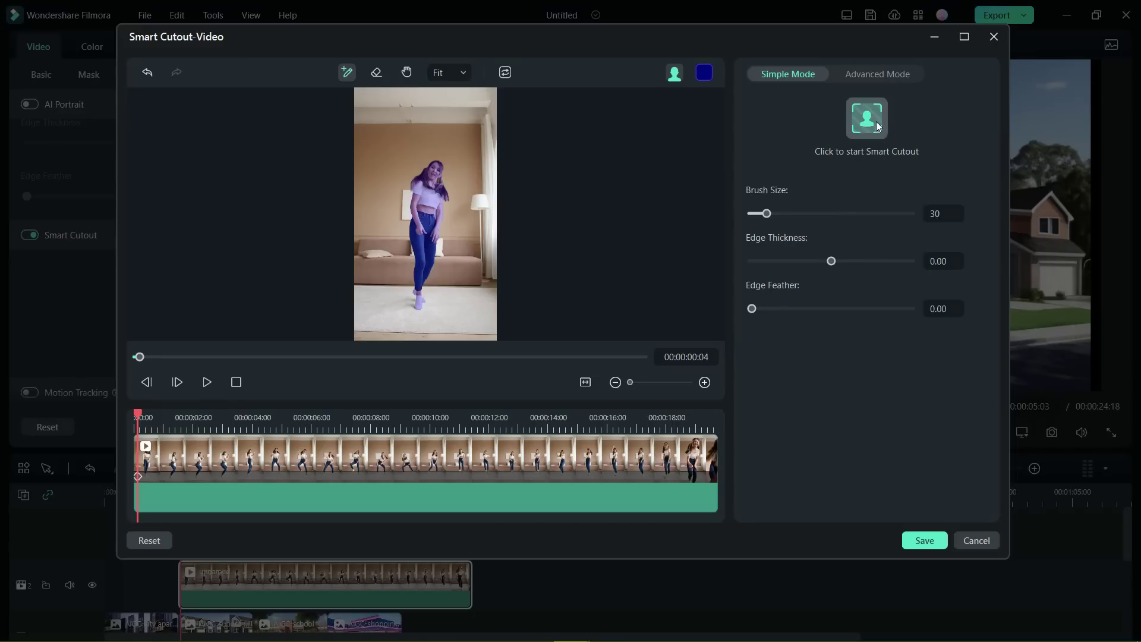
pyautogui.click(876, 120)
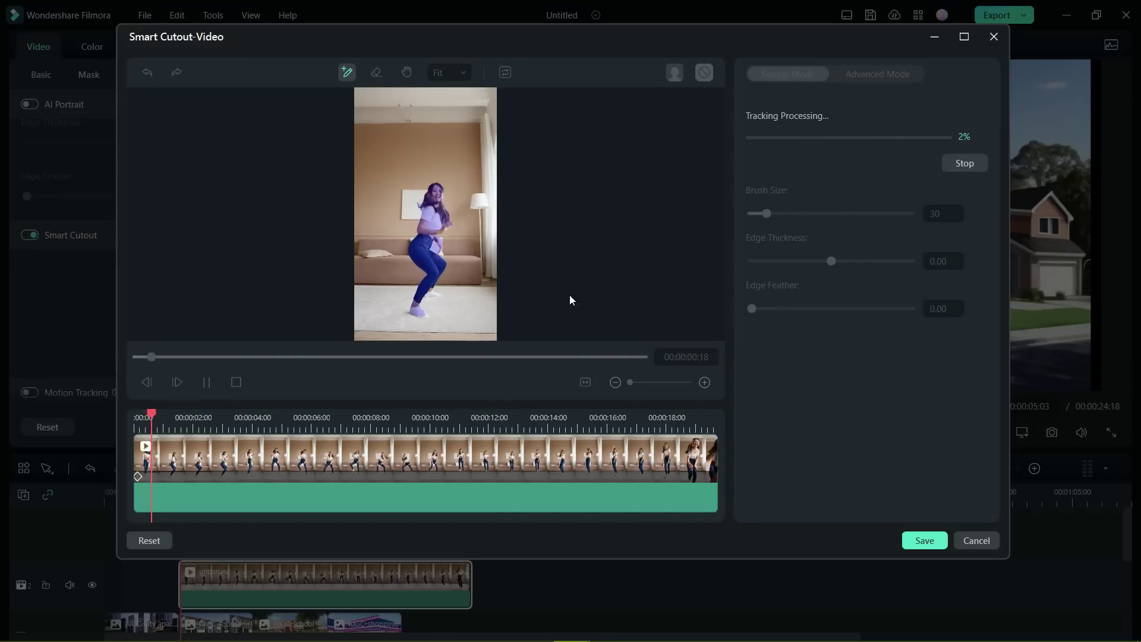
pyautogui.click(963, 36)
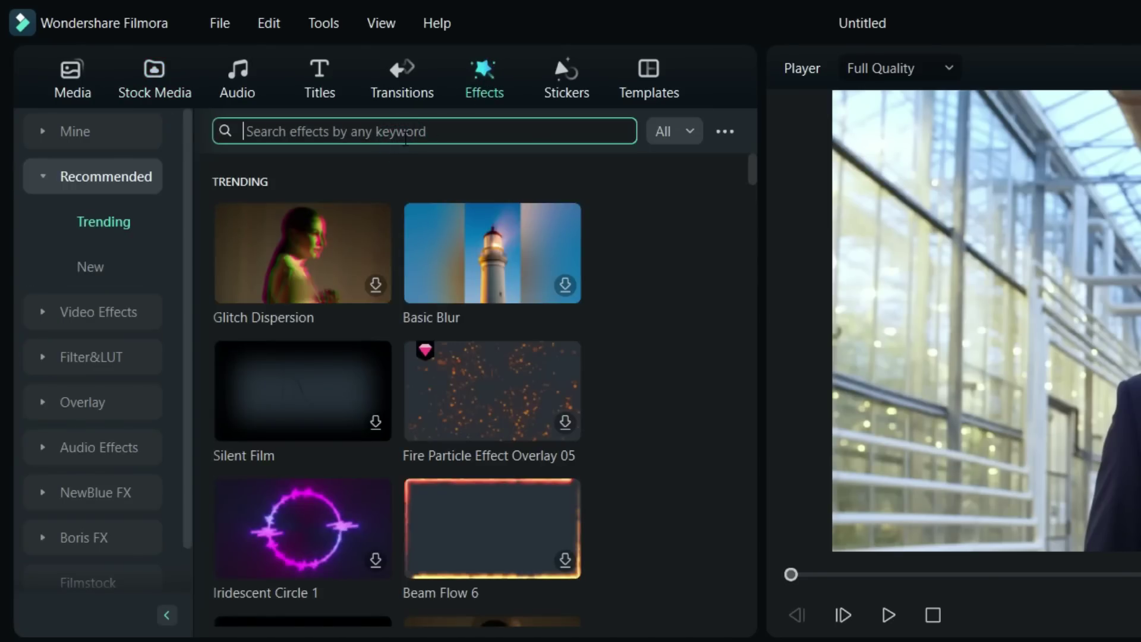
# Search 'face off', try the Face-off effect across the man's clip on track 2, then delete it.
pyautogui.click(405, 138)
pyautogui.write('face off')
pyautogui.press('Return')
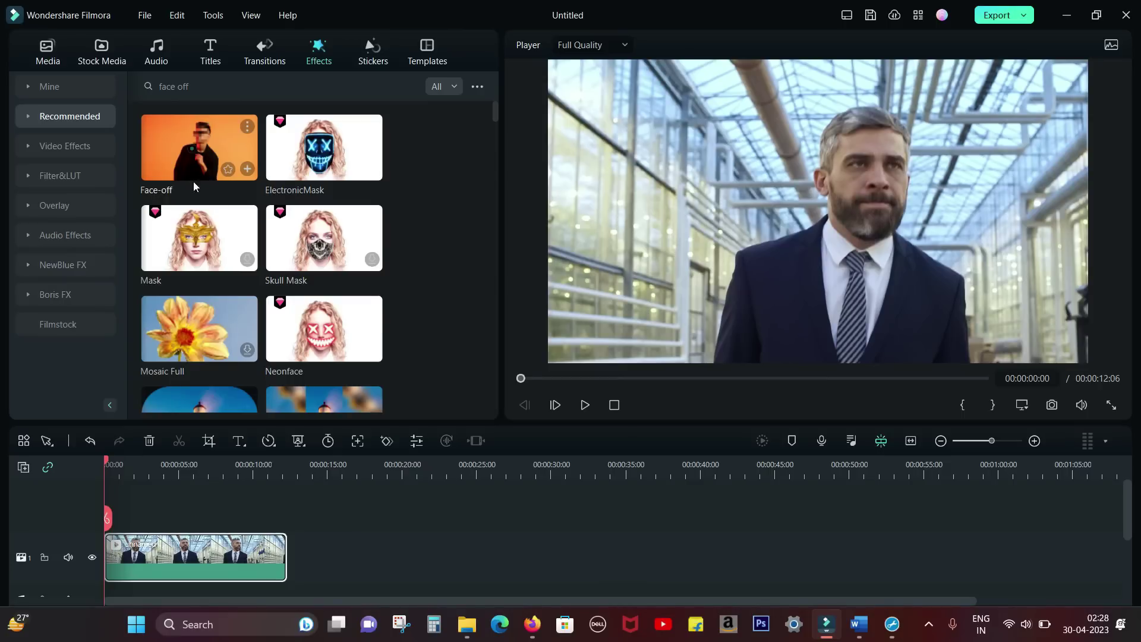
pyautogui.moveTo(194, 186); pyautogui.dragTo(114, 496)
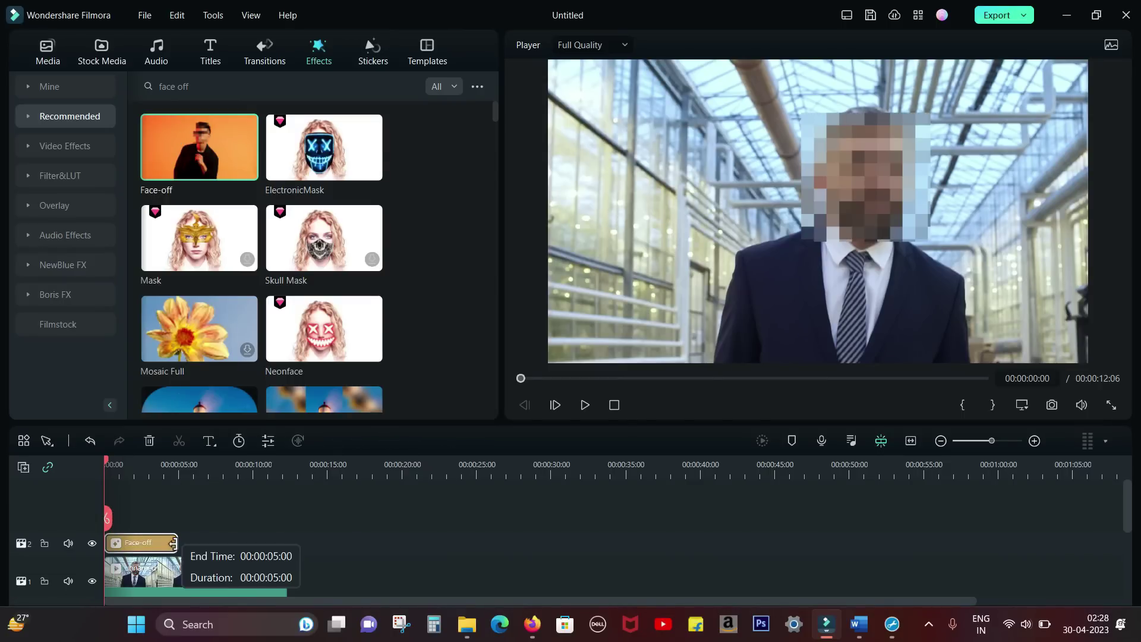
pyautogui.moveTo(173, 542); pyautogui.dragTo(285, 543)
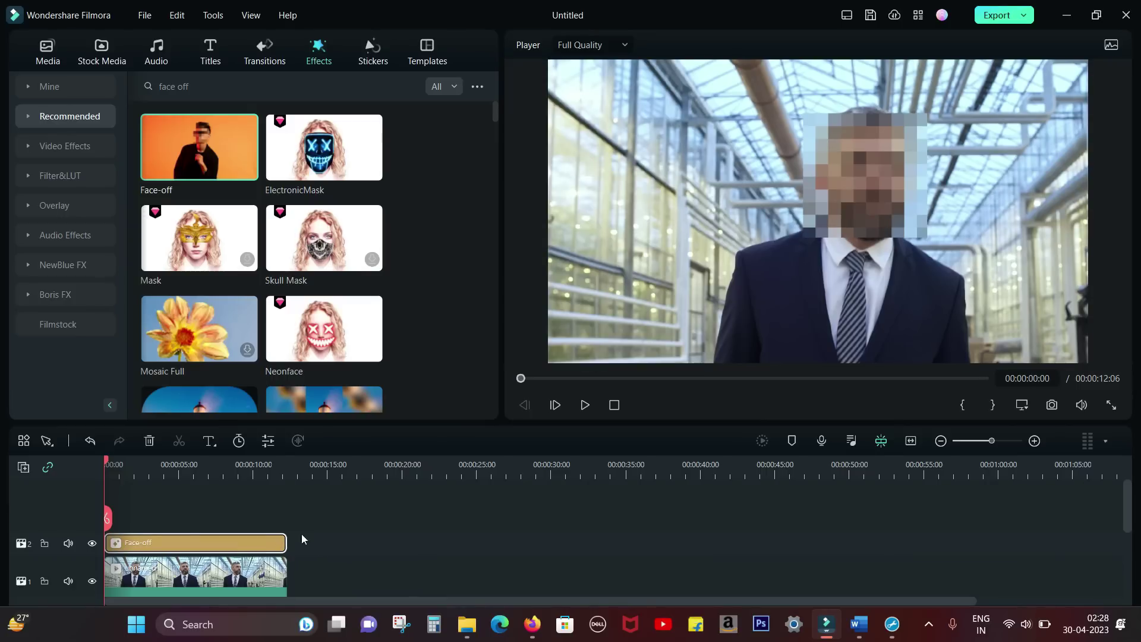
pyautogui.click(585, 404)
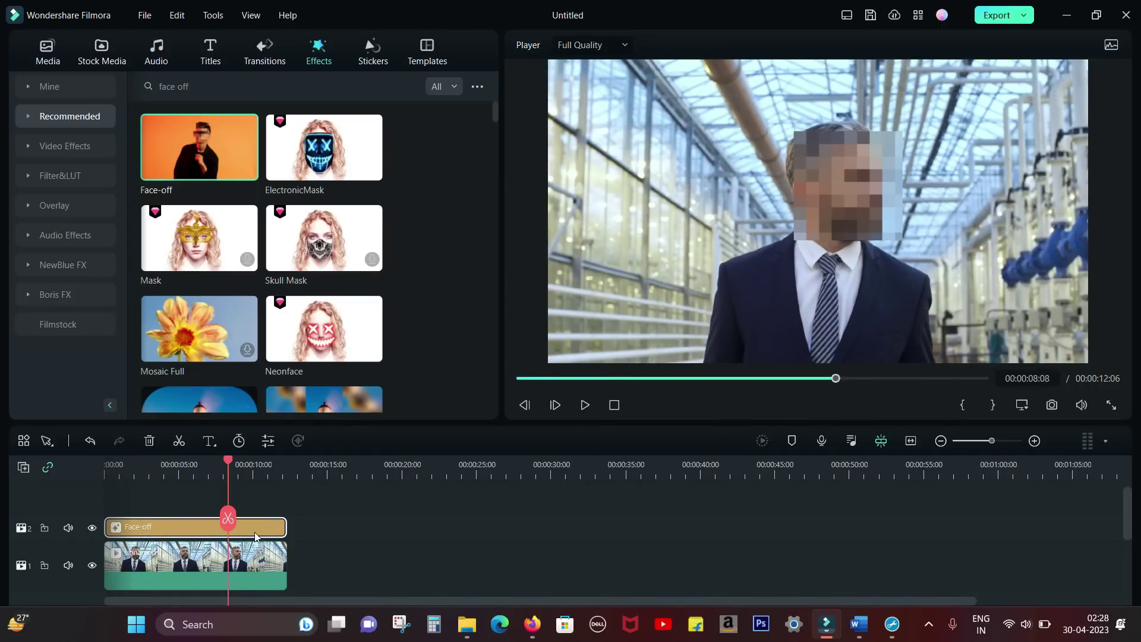
pyautogui.press('Delete')
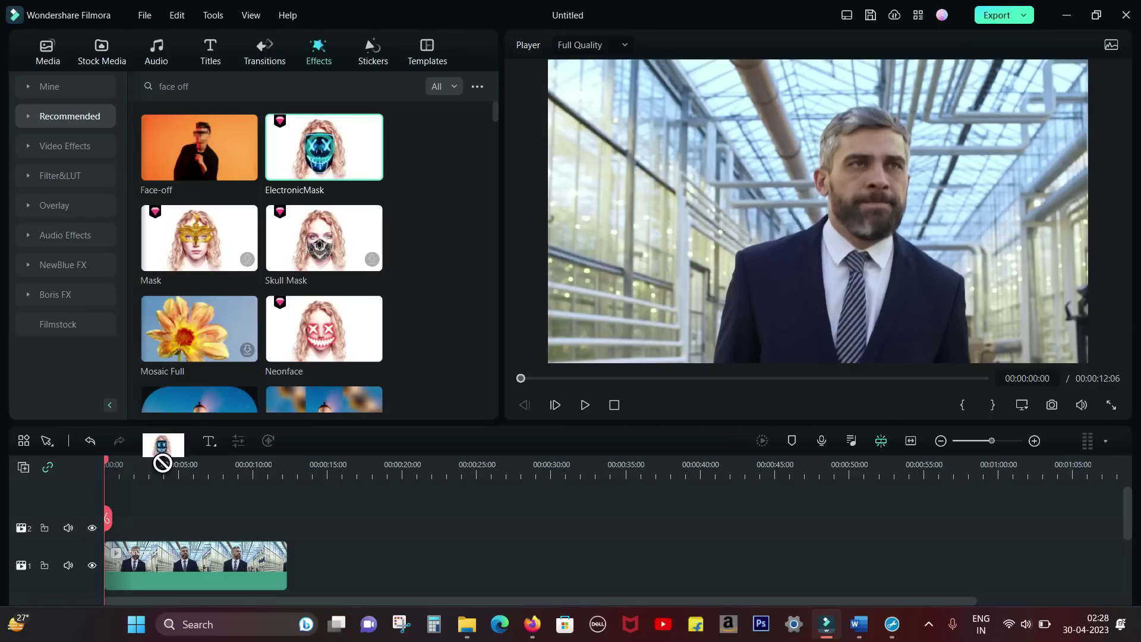
# Add the ElectronicMask effect to track 2 and play the preview.
pyautogui.moveTo(162, 463); pyautogui.dragTo(120, 547)
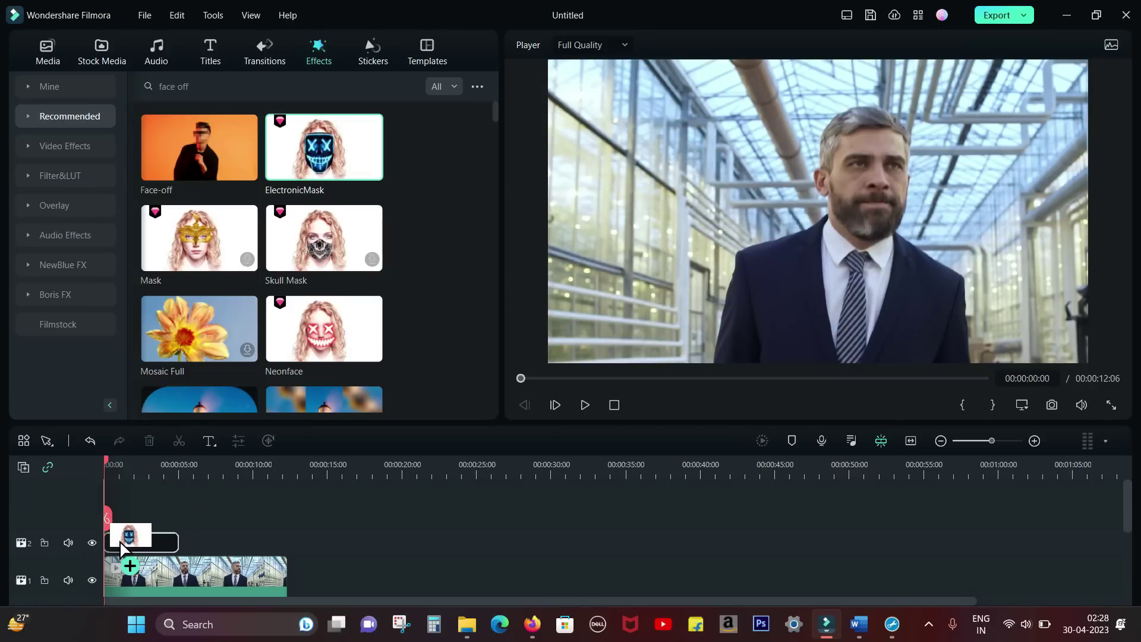
pyautogui.click(585, 405)
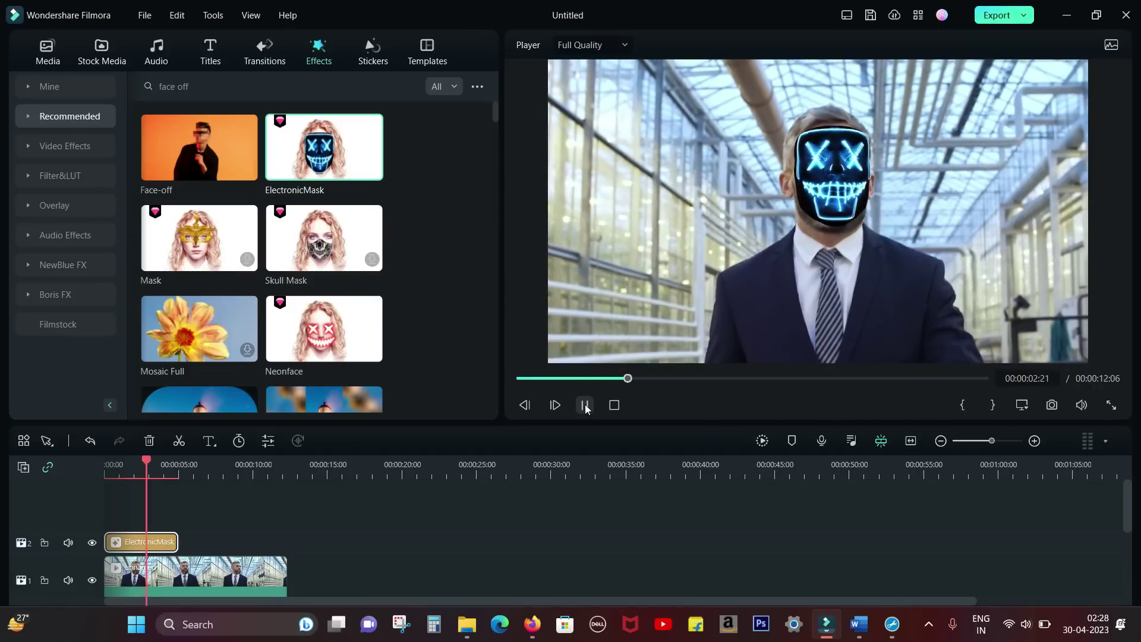
pyautogui.click(585, 405)
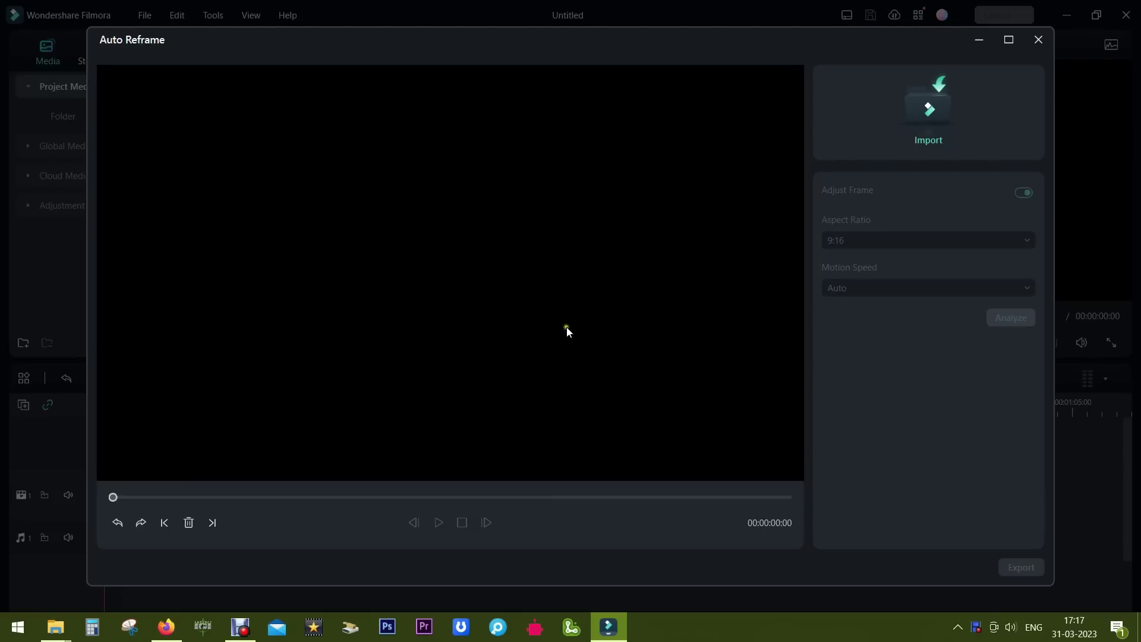
# Load walking beach-1.mp4 into Auto Reframe.
pyautogui.click(567, 308)
pyautogui.click(921, 110)
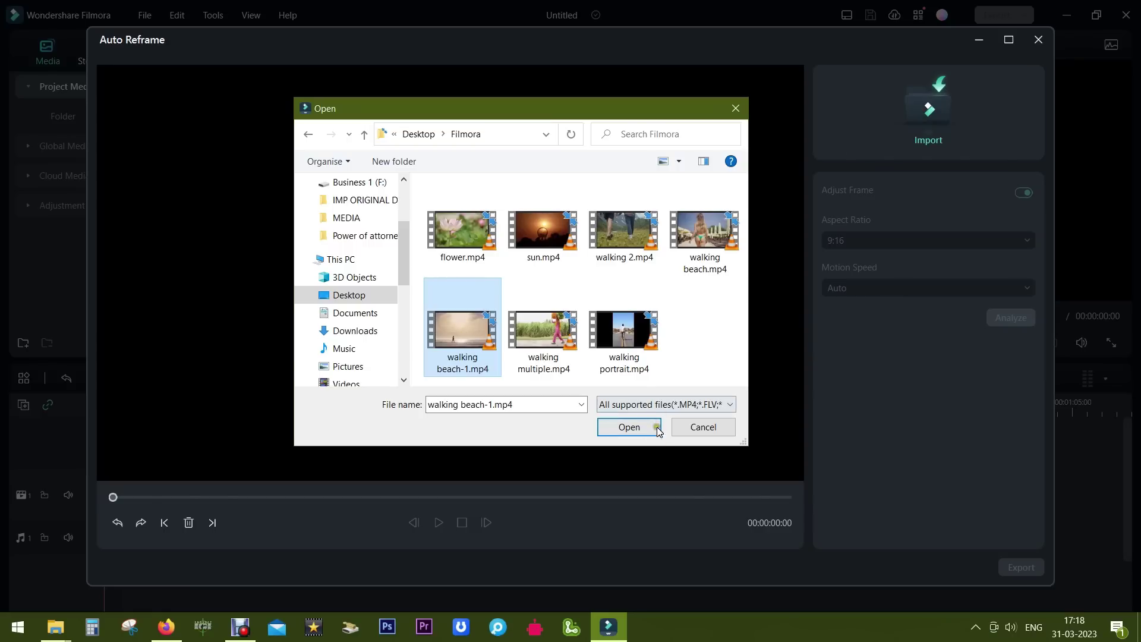
pyautogui.click(630, 427)
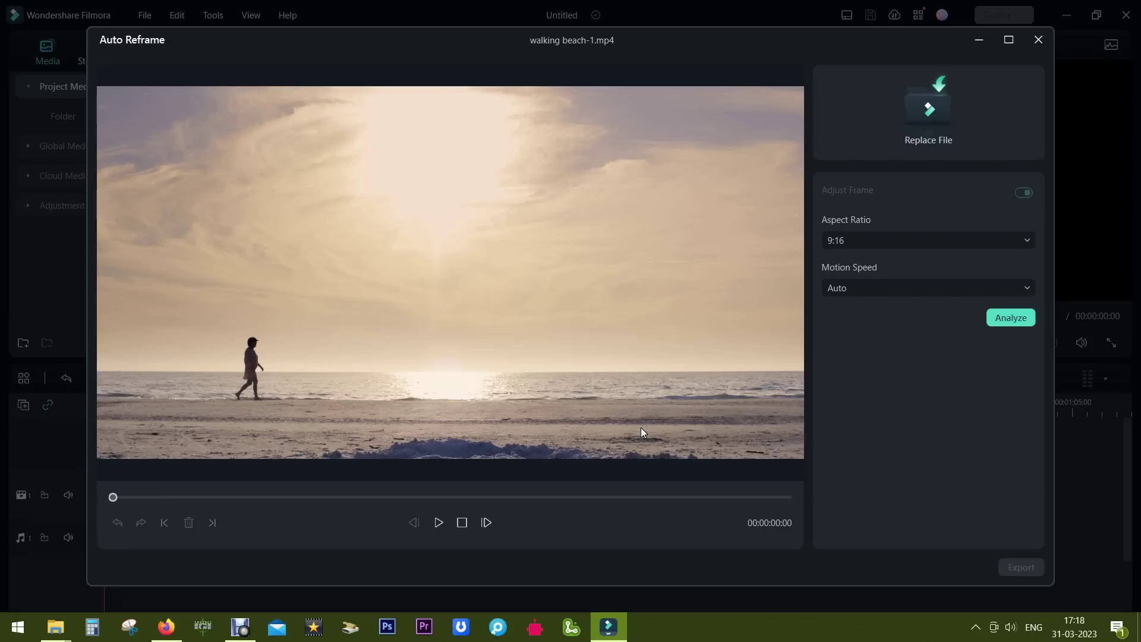
# Analyze the clip into a 9:16 reframe with Auto motion speed, then preview and pause it.
pyautogui.click(888, 290)
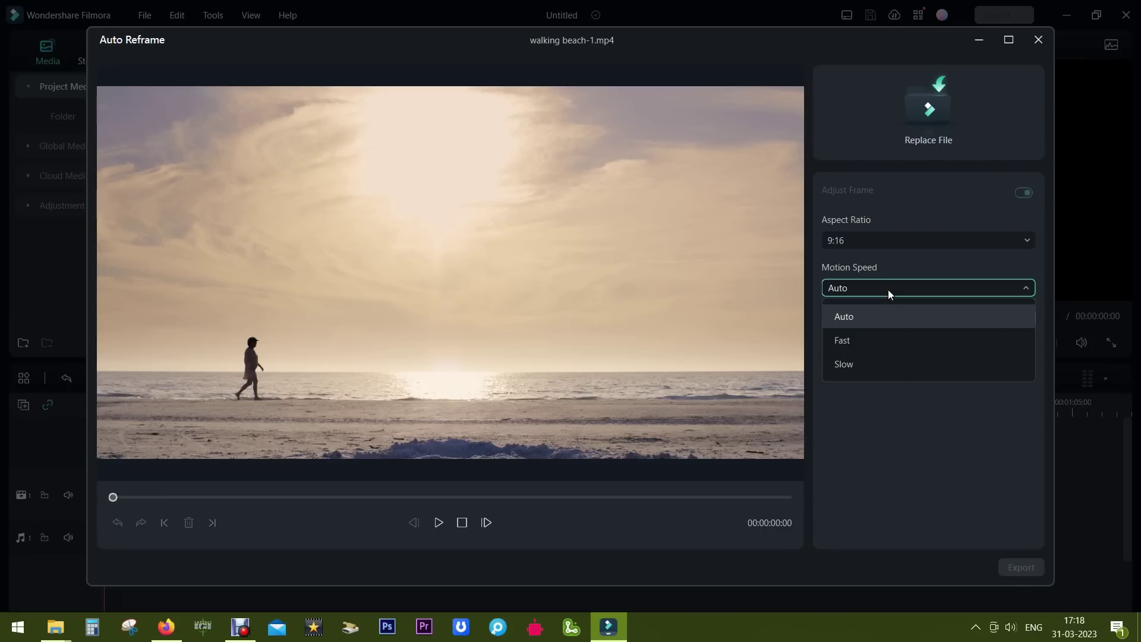
pyautogui.click(888, 290)
pyautogui.click(1009, 317)
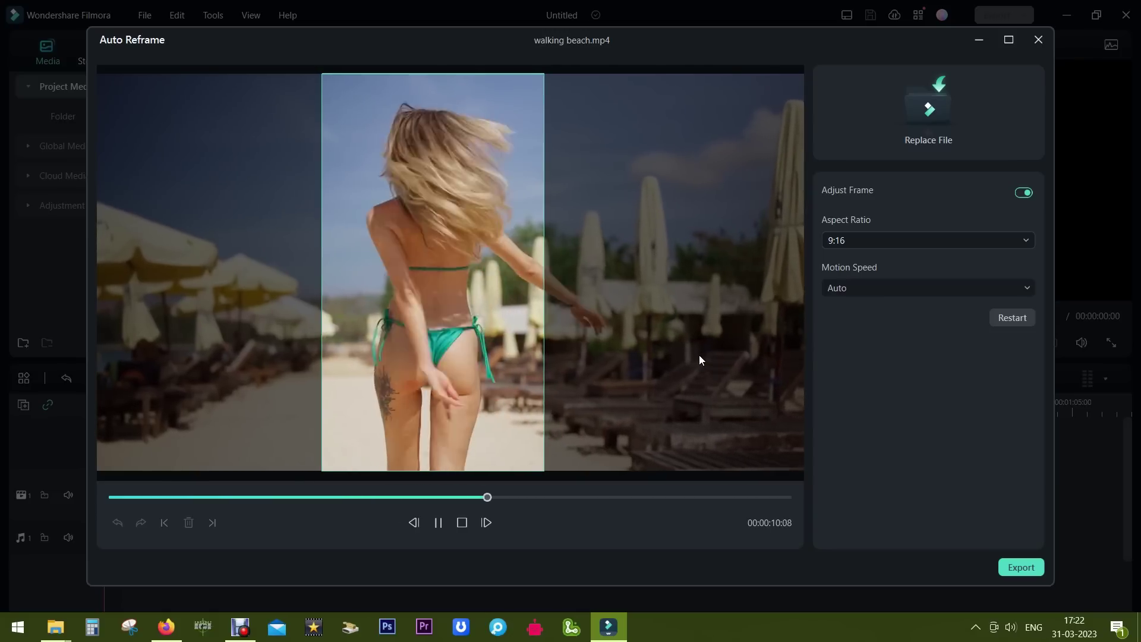
pyautogui.click(533, 504)
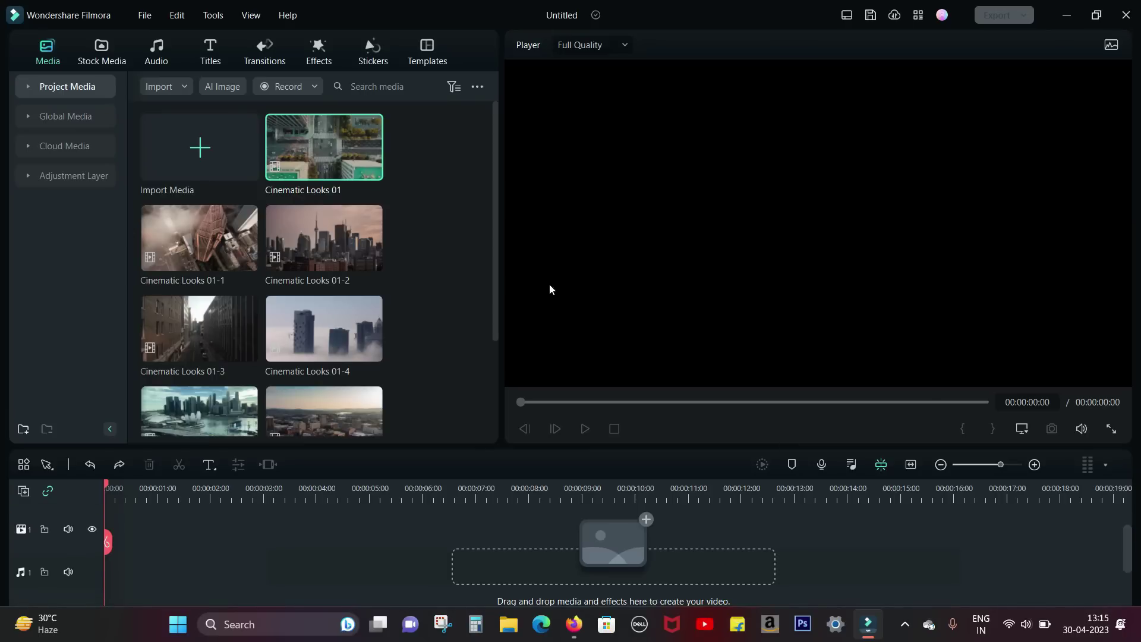
# Search templates for 'cinematic' and place Cinematic Looks 01 on the timeline.
pyautogui.click(457, 288)
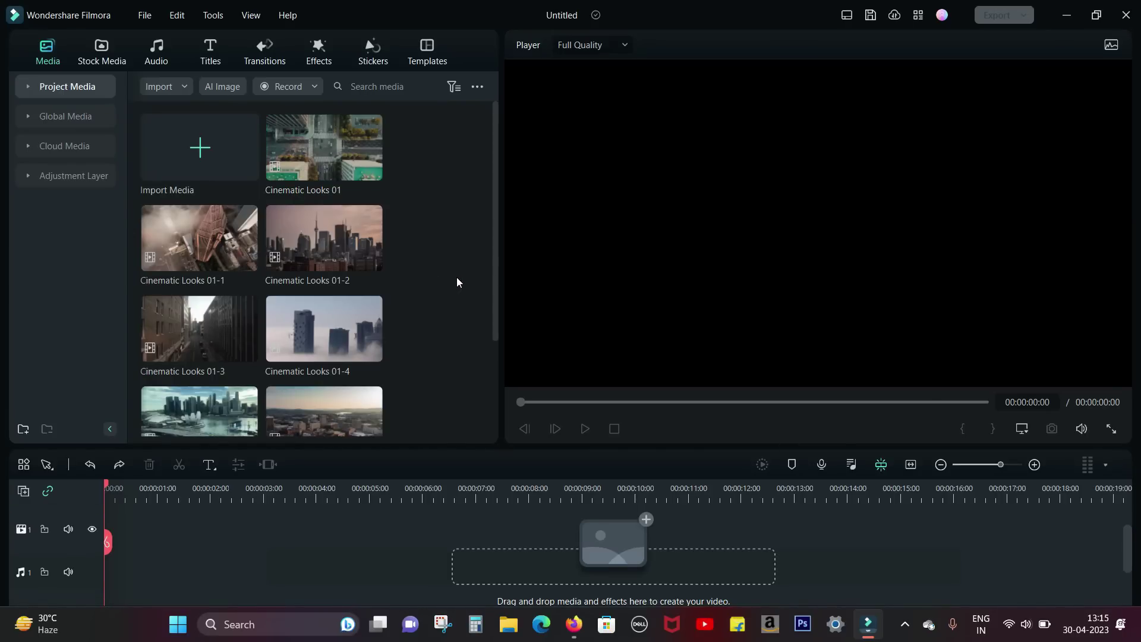
pyautogui.click(420, 51)
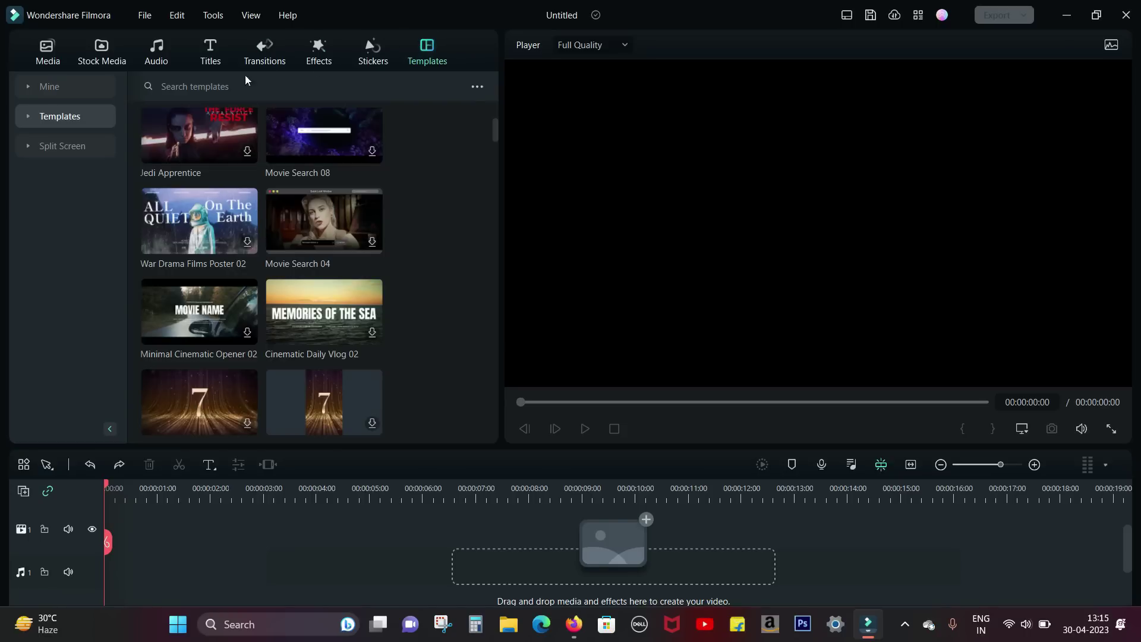
pyautogui.click(211, 89)
pyautogui.write('ci')
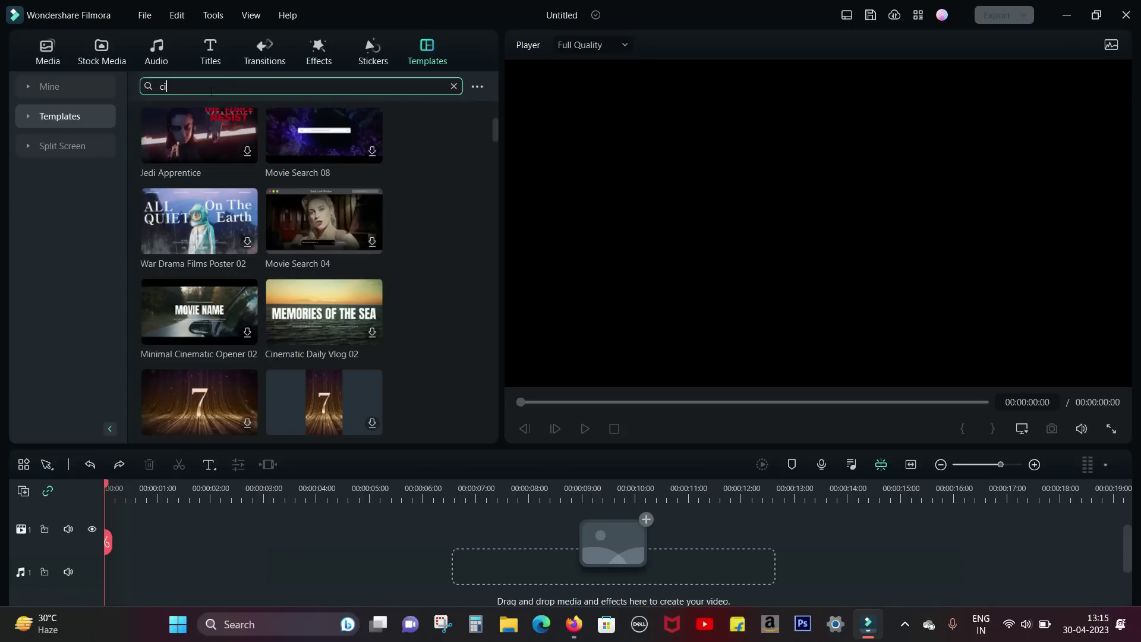
pyautogui.write('nematic')
pyautogui.press('Return')
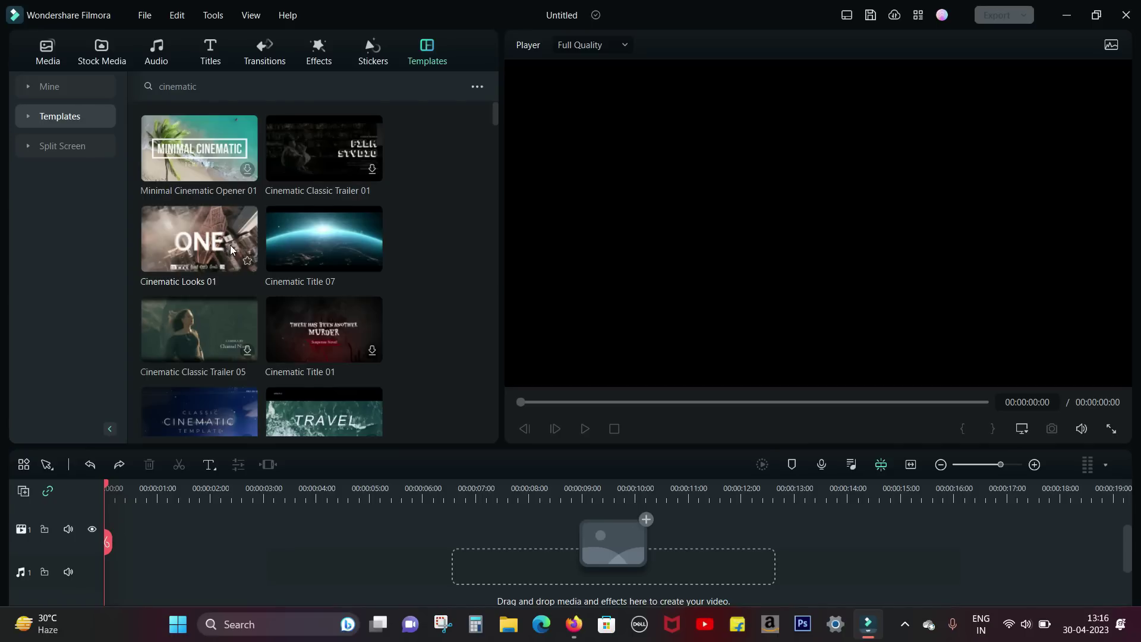
pyautogui.click(202, 230)
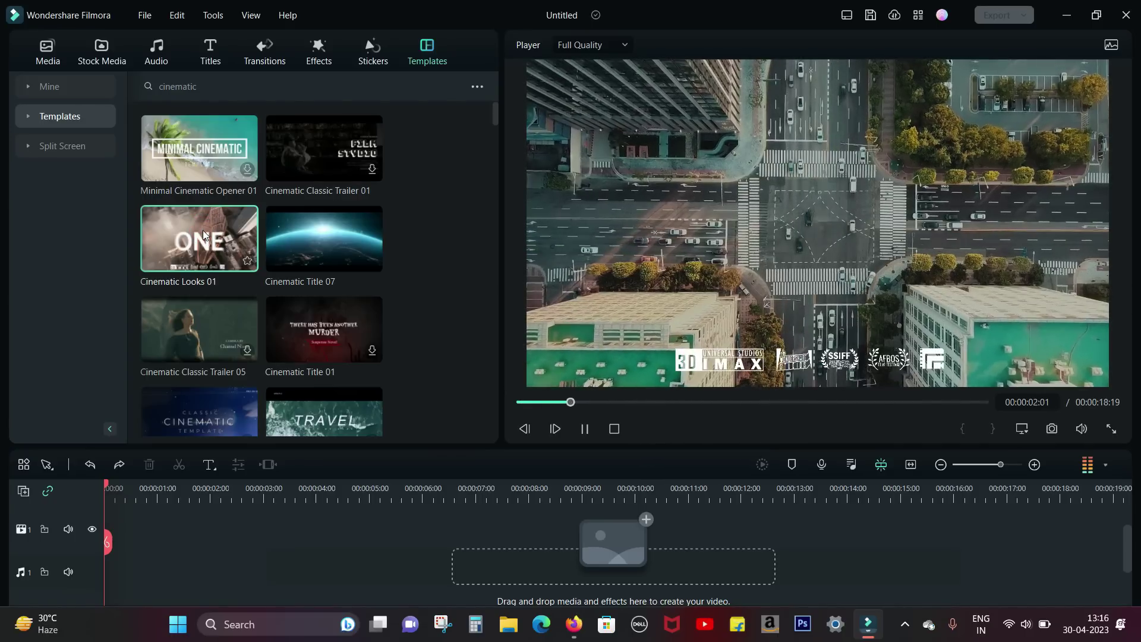
pyautogui.moveTo(203, 242); pyautogui.dragTo(117, 562)
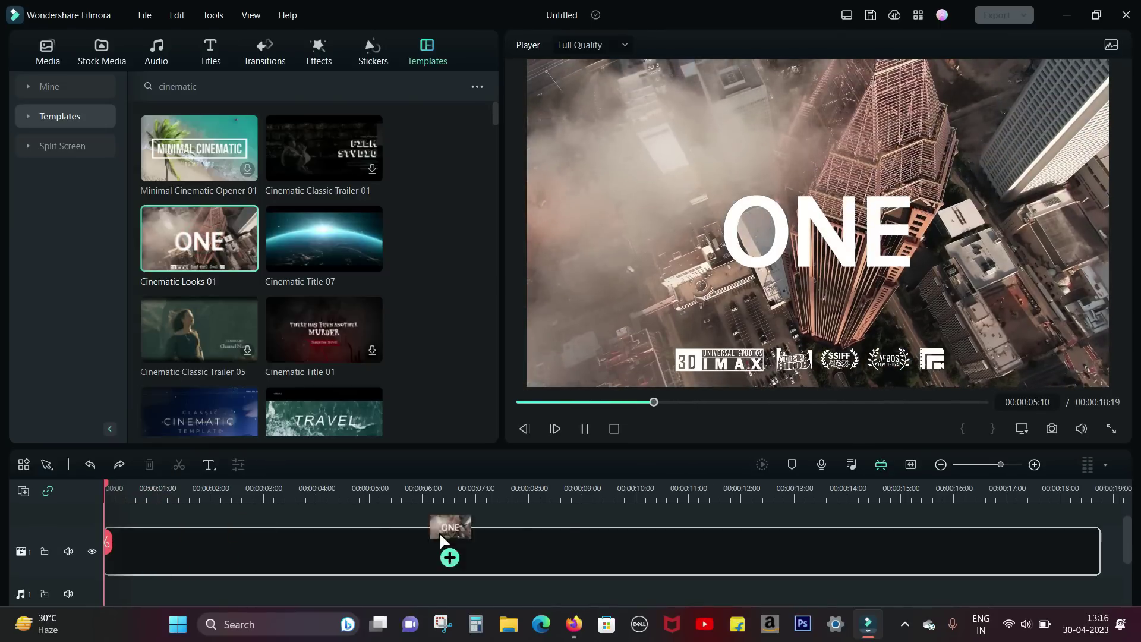
pyautogui.moveTo(440, 536); pyautogui.dragTo(542, 518)
pyautogui.moveTo(613, 490); pyautogui.dragTo(614, 492)
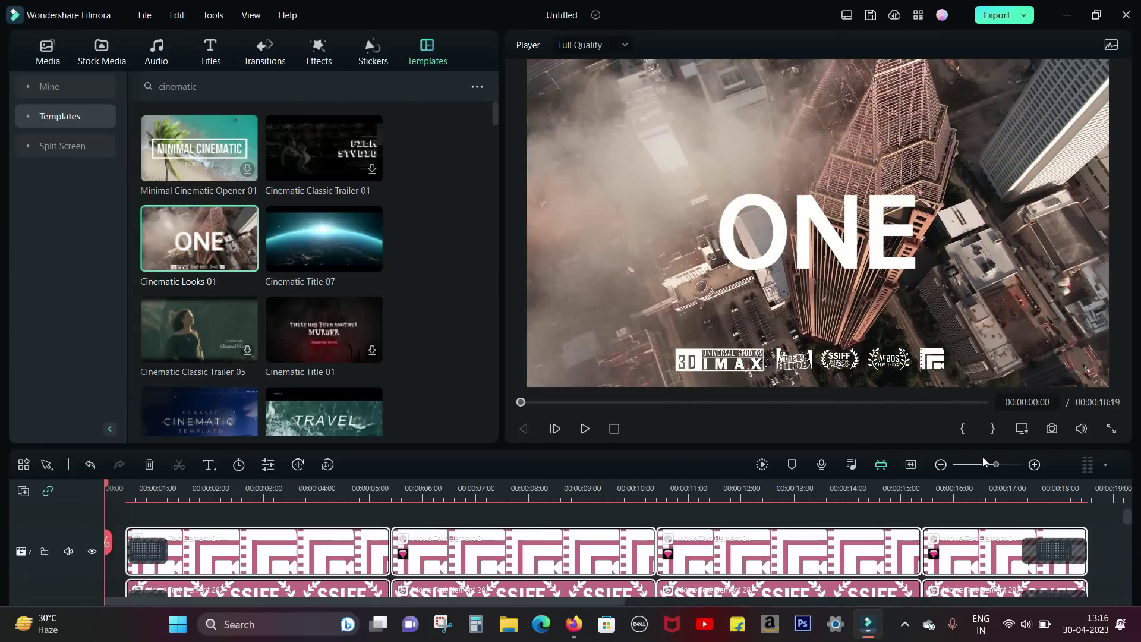
# Enlarge the timeline panel and drop the Pexels beach jump clip over the first template clip.
pyautogui.moveTo(972, 446); pyautogui.dragTo(954, 225)
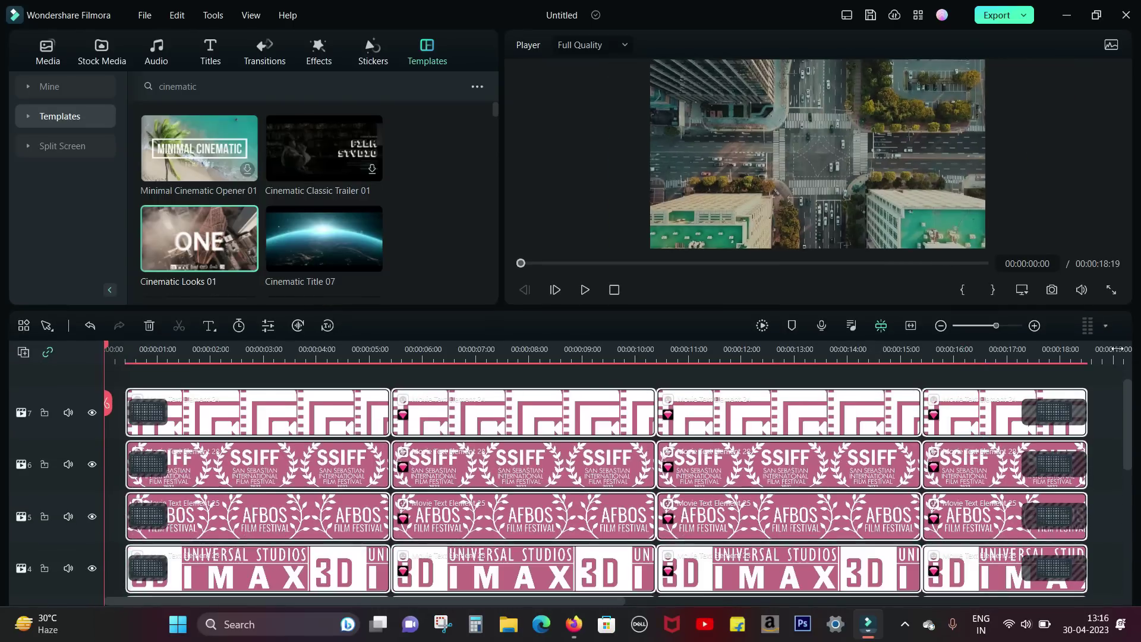
pyautogui.moveTo(1128, 432); pyautogui.dragTo(1137, 539)
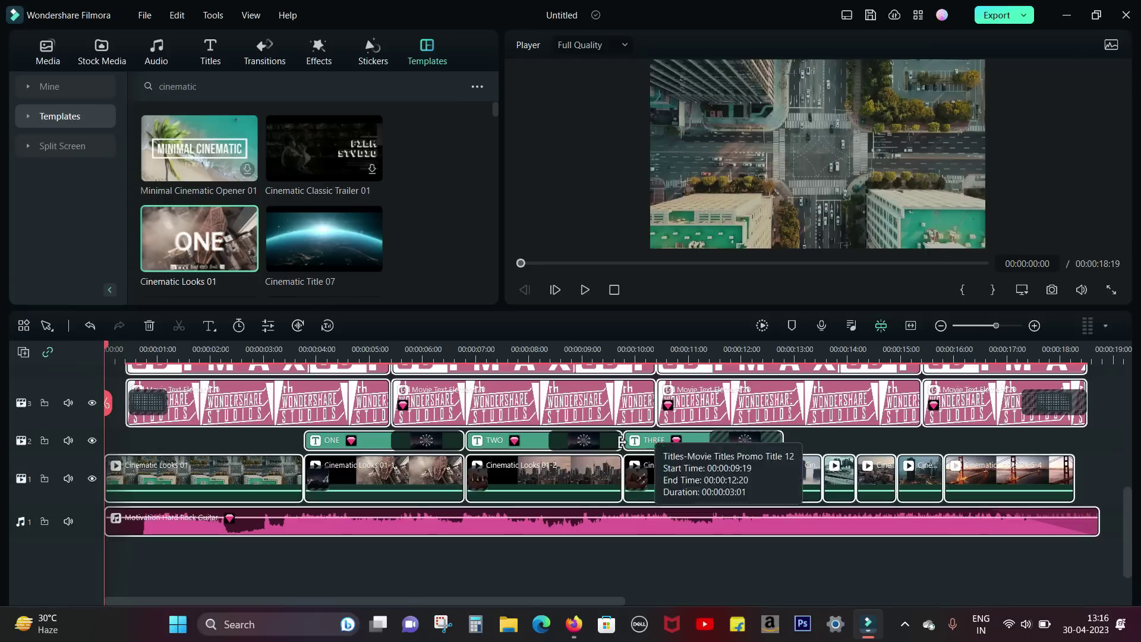
pyautogui.moveTo(1127, 510); pyautogui.dragTo(1137, 416)
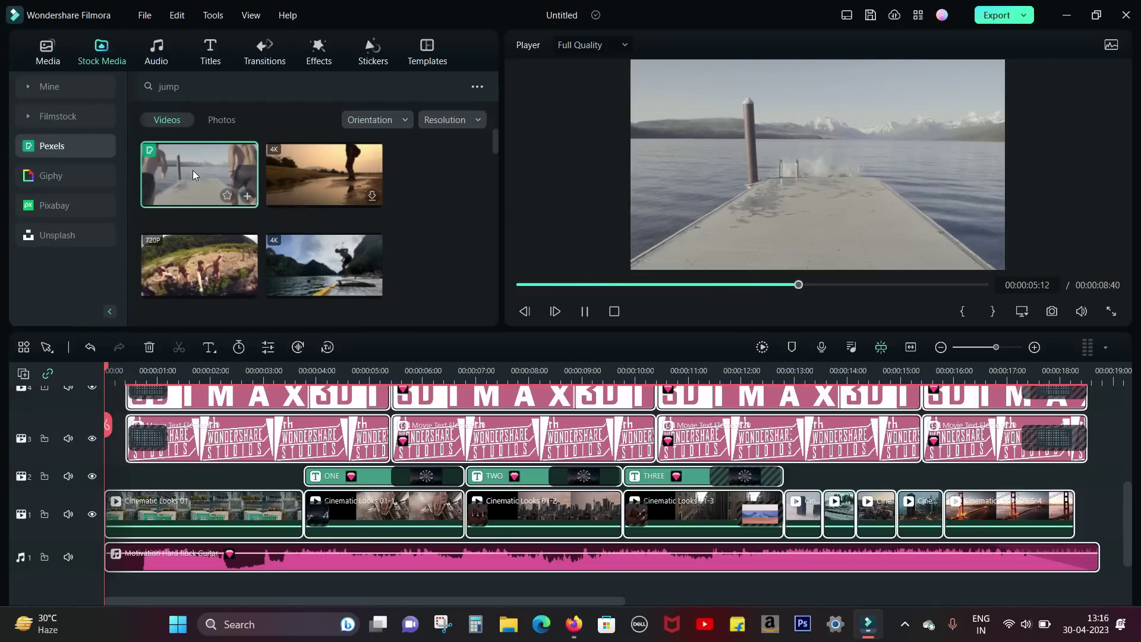
pyautogui.moveTo(193, 170); pyautogui.dragTo(132, 507)
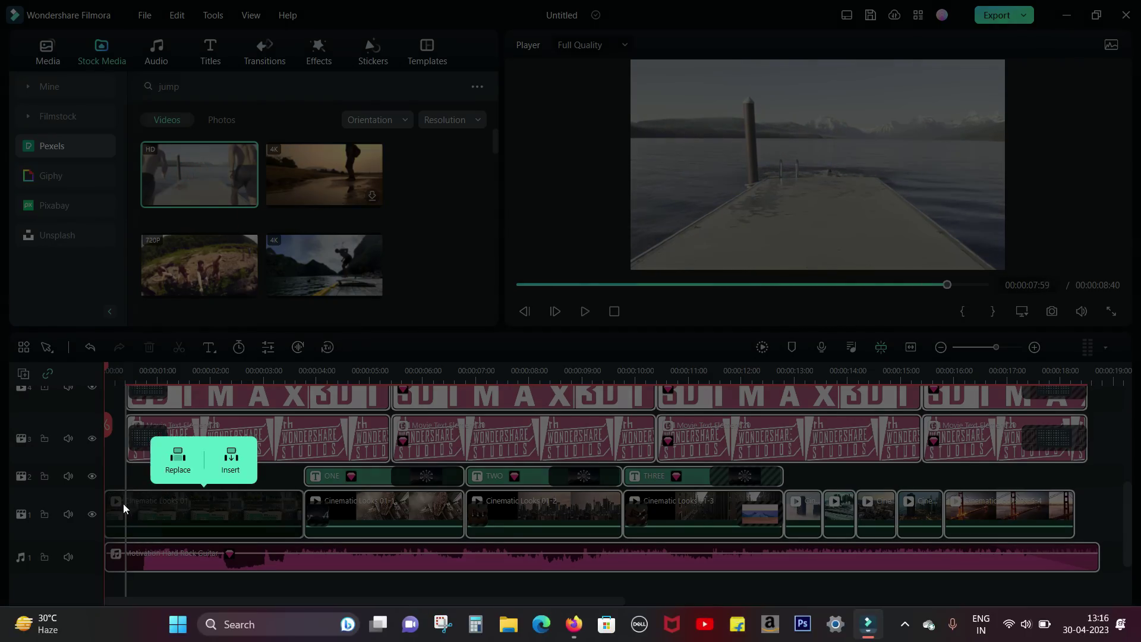
# Replace the first template clip with the jump clip and the second with the group cliff-jump clip.
pyautogui.click(174, 462)
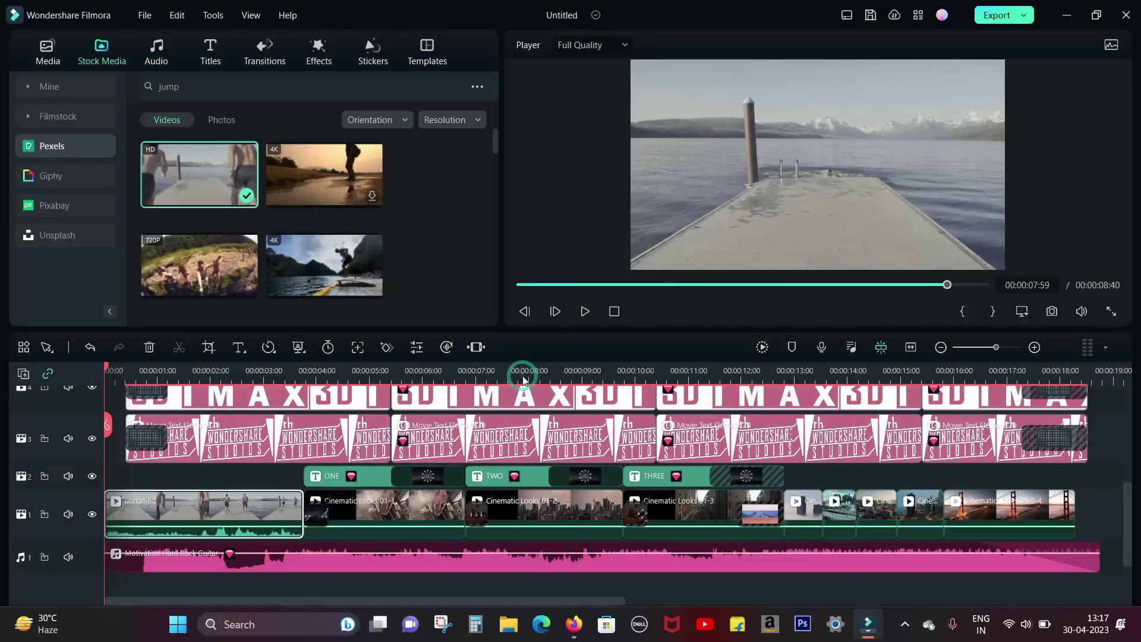
pyautogui.click(184, 269)
pyautogui.scroll(-1, 448, 239)
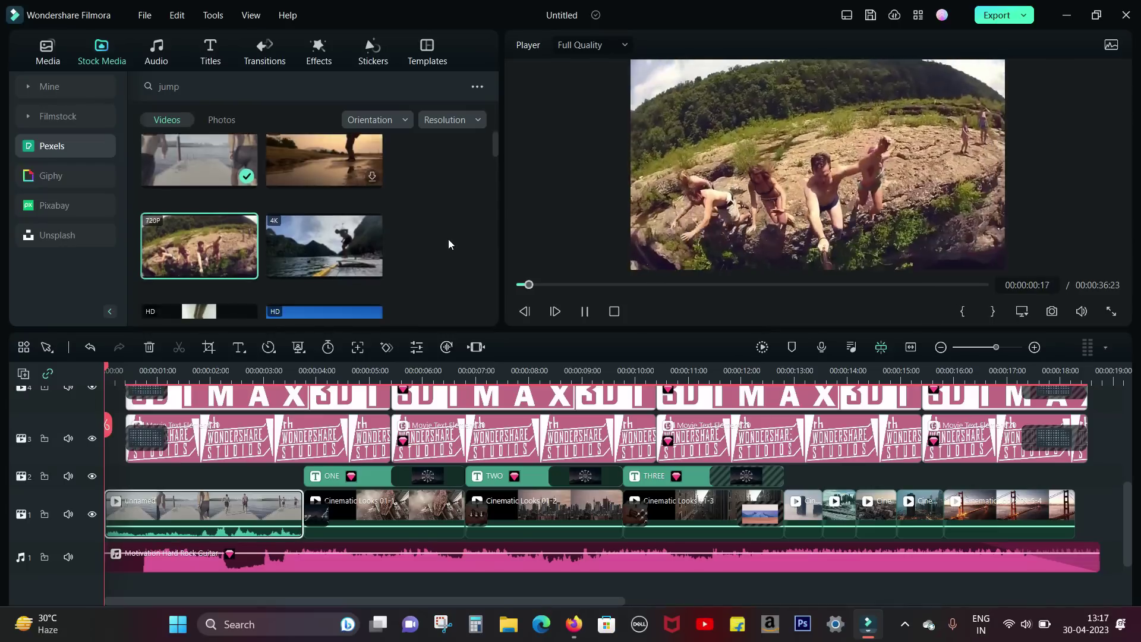
pyautogui.scroll(-1, 448, 239)
pyautogui.moveTo(197, 167); pyautogui.dragTo(327, 505)
pyautogui.click(357, 460)
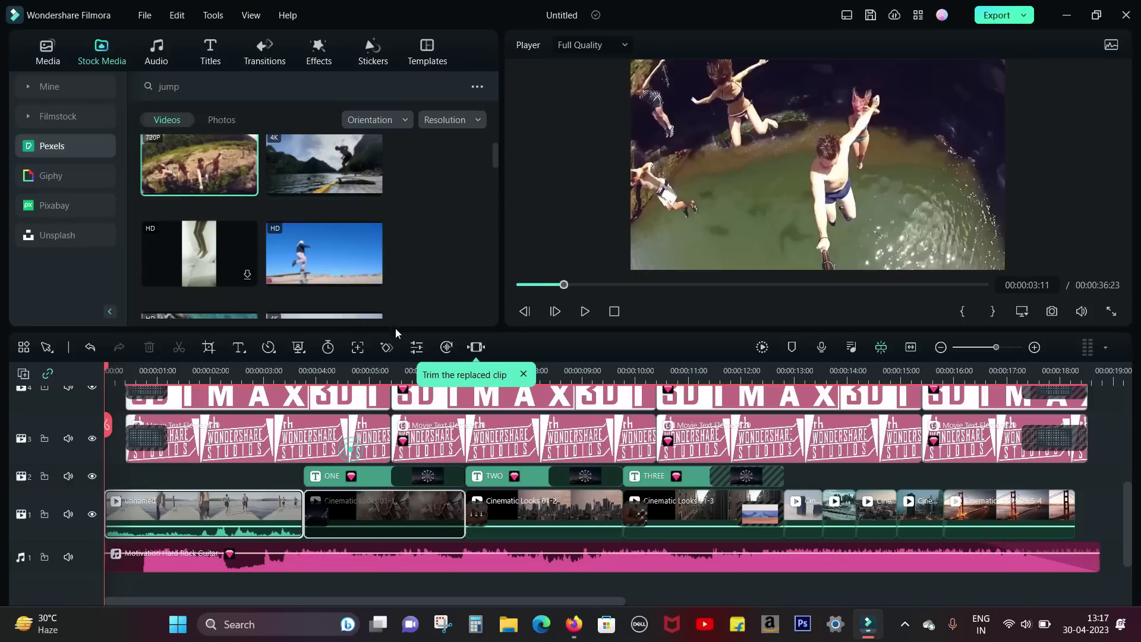
# Replace the third template clip, Cinematic Looks 01-2, with the rocky sea cliff clip.
pyautogui.scroll(-2, 424, 215)
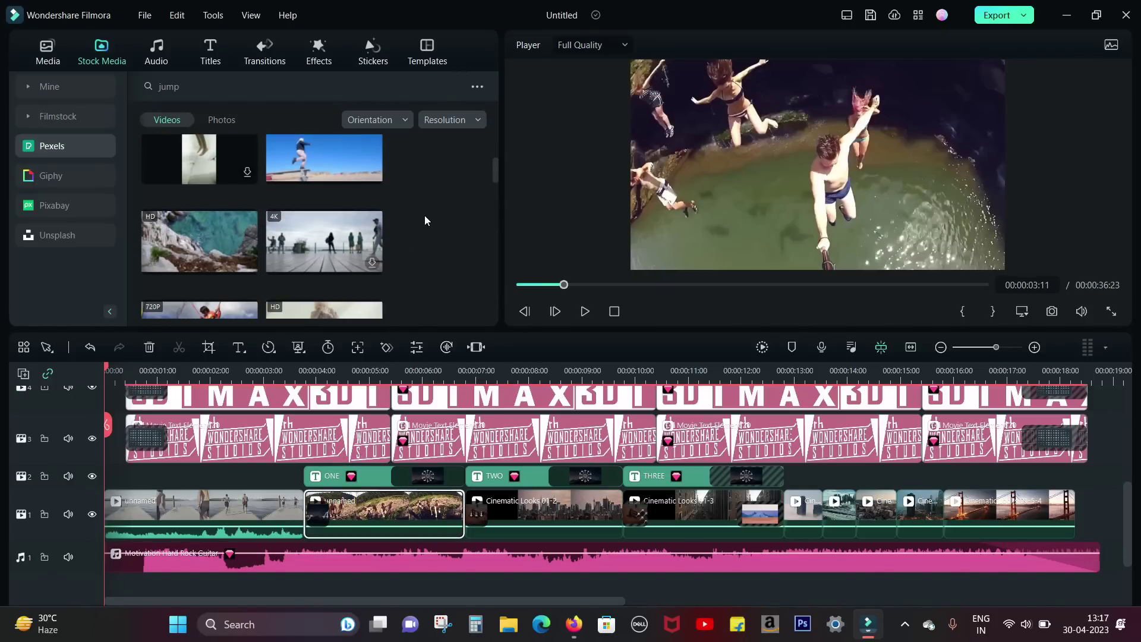
pyautogui.scroll(-2, 424, 215)
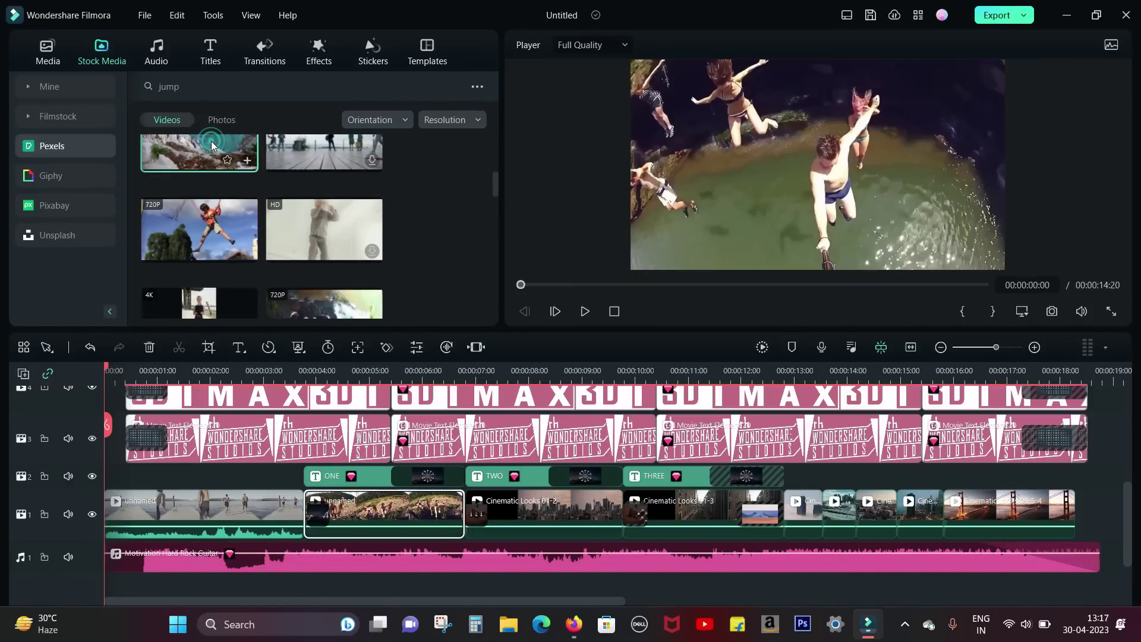
pyautogui.click(211, 145)
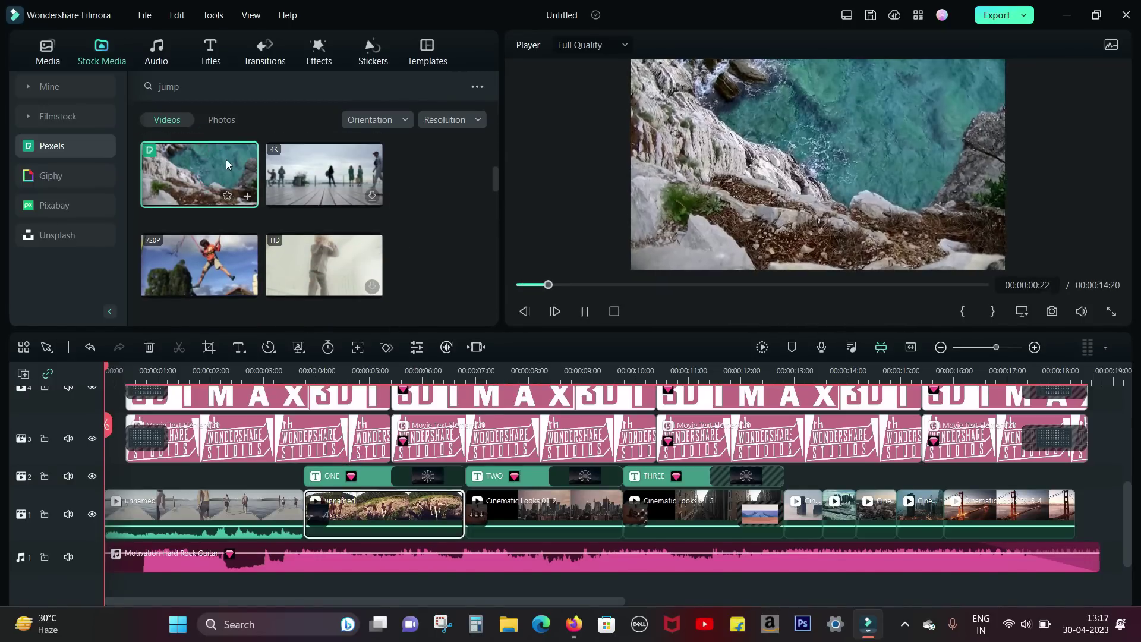
pyautogui.moveTo(202, 179); pyautogui.dragTo(469, 502)
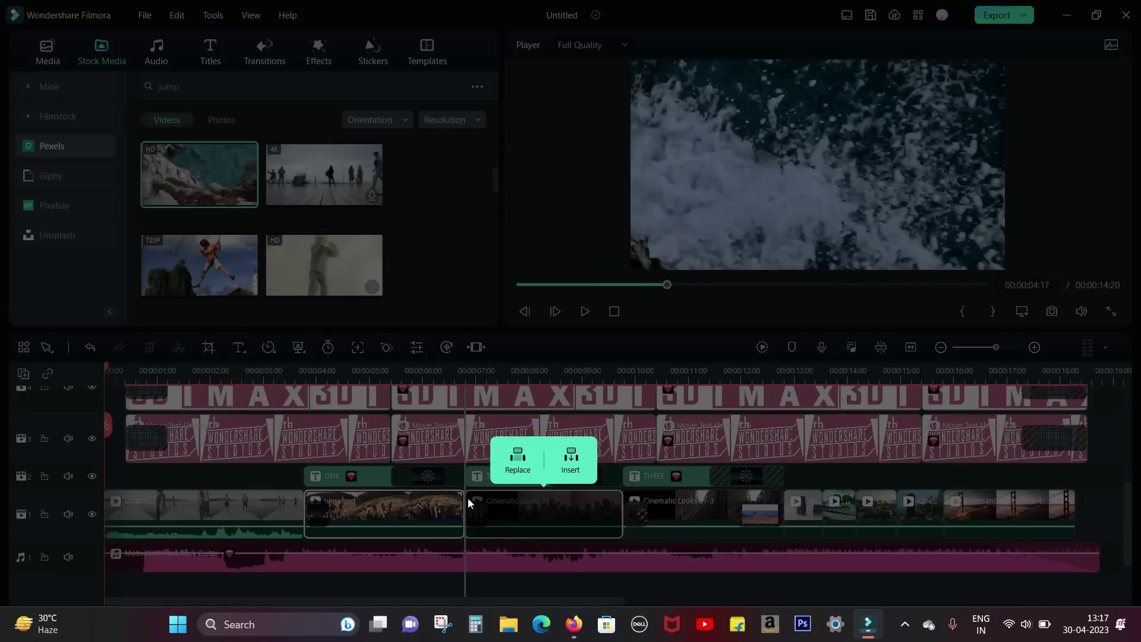
pyautogui.click(517, 458)
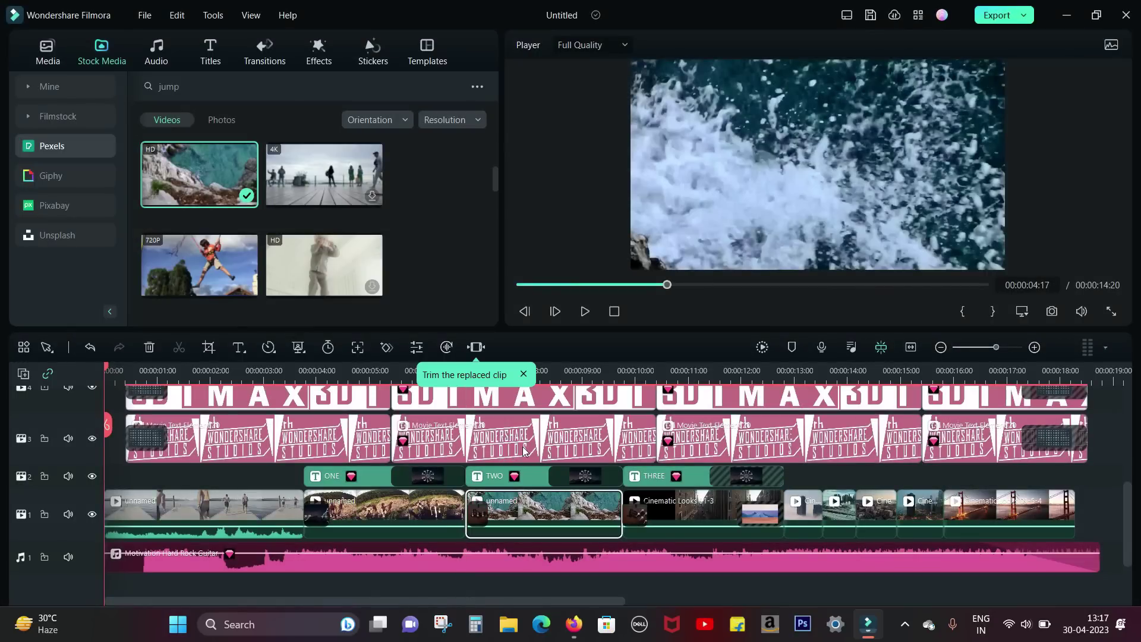